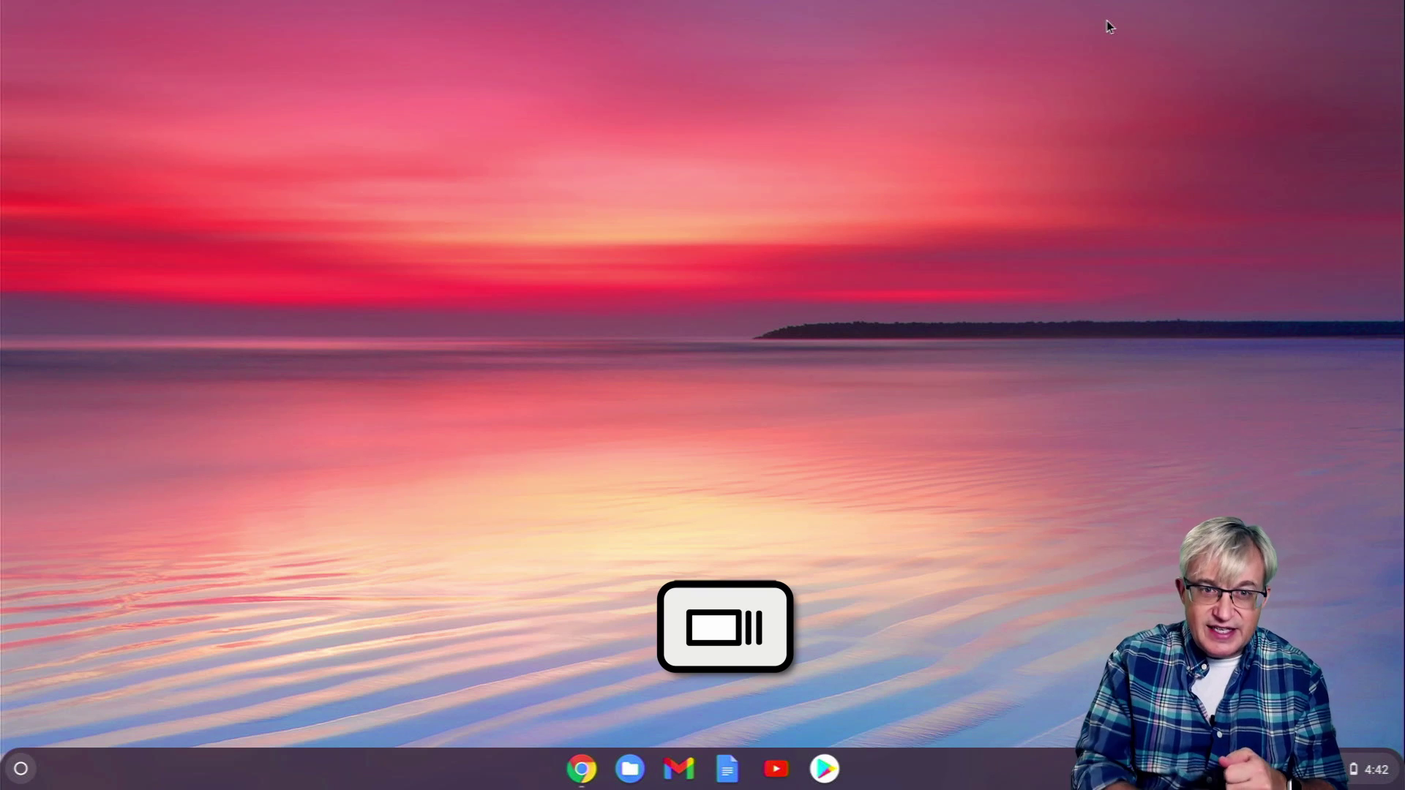
Step: From overview, create Desk 2, return to the Docs window, then switch to the empty Desk 2
{"action": "key", "text": "F5"}
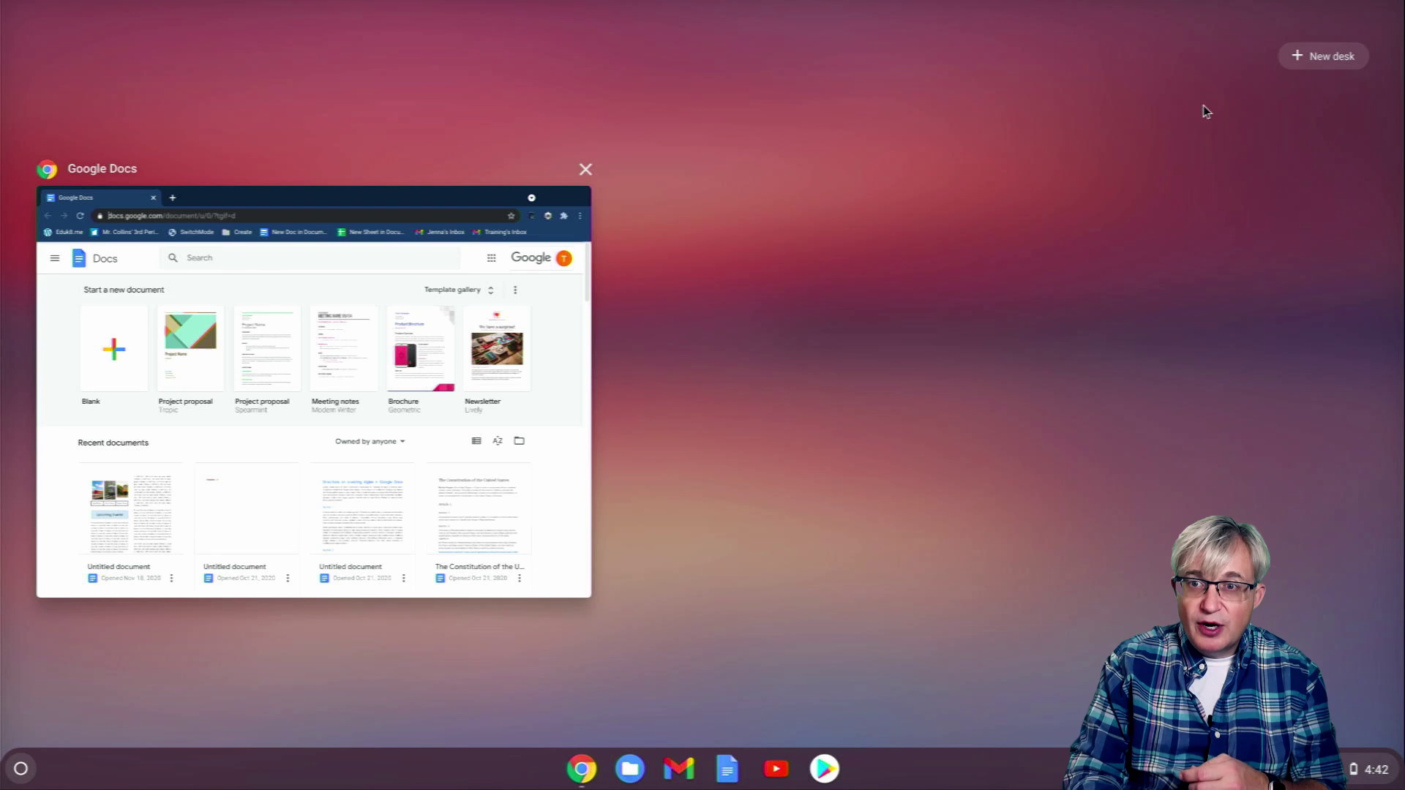
{"action": "left_click", "coordinate": [1314, 62]}
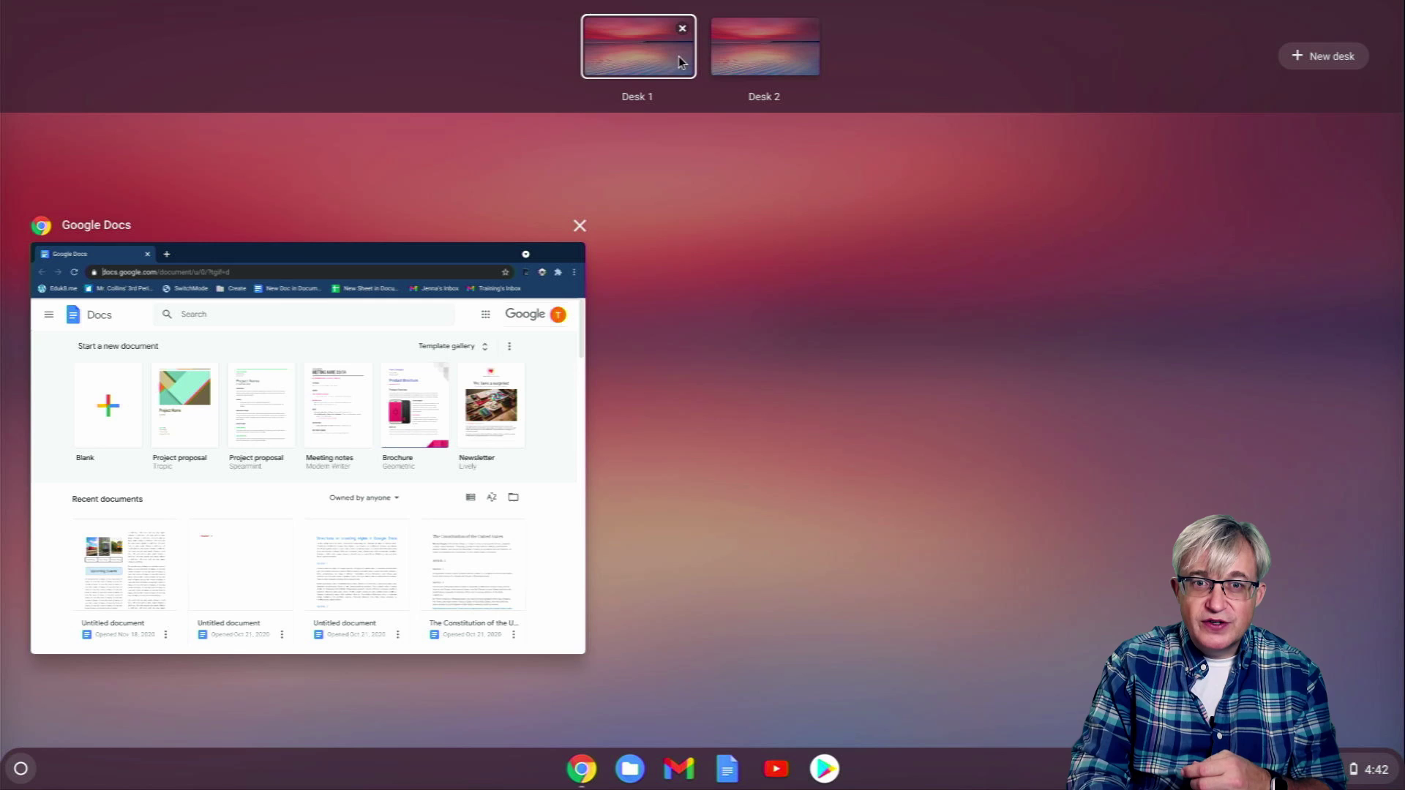
{"action": "left_click", "coordinate": [447, 515]}
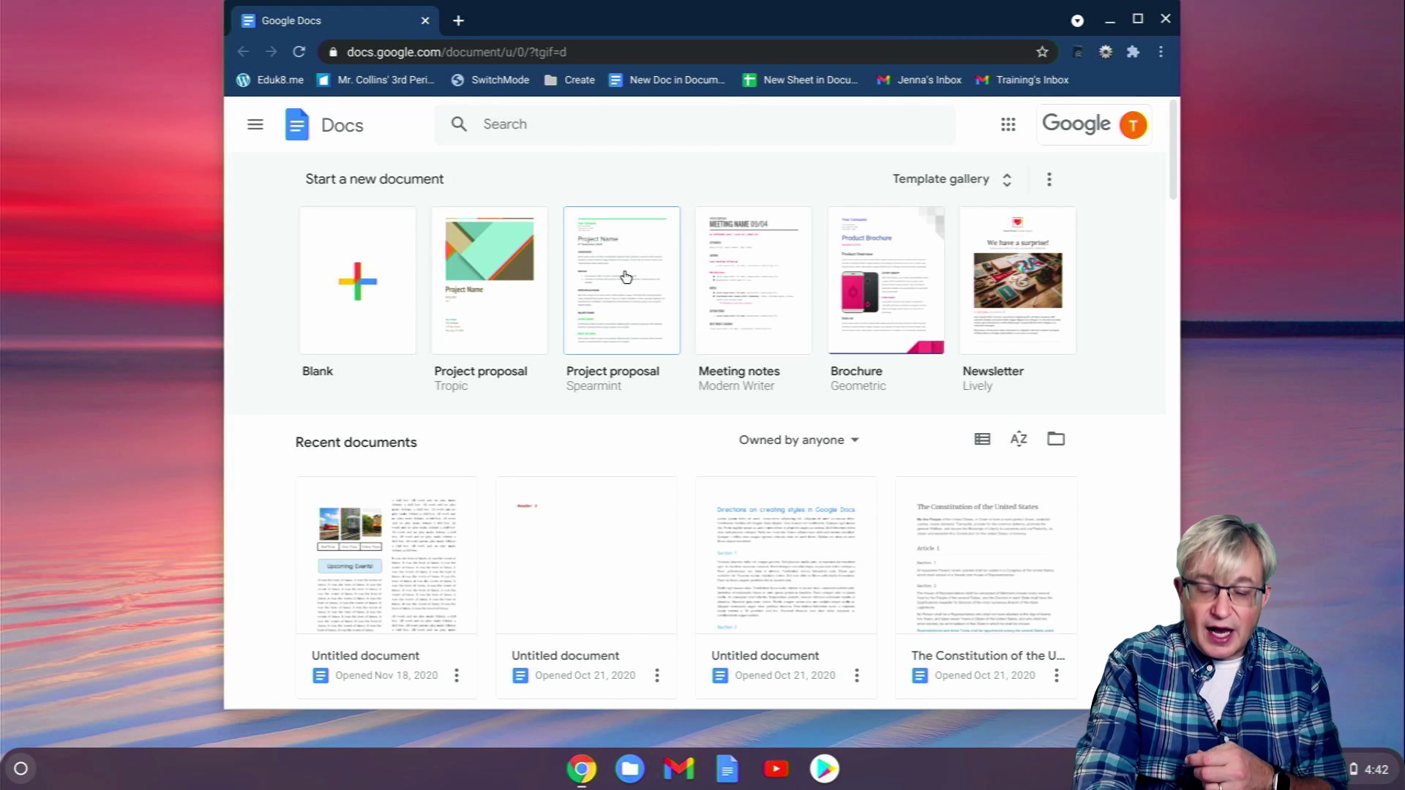
{"action": "key", "text": "F5"}
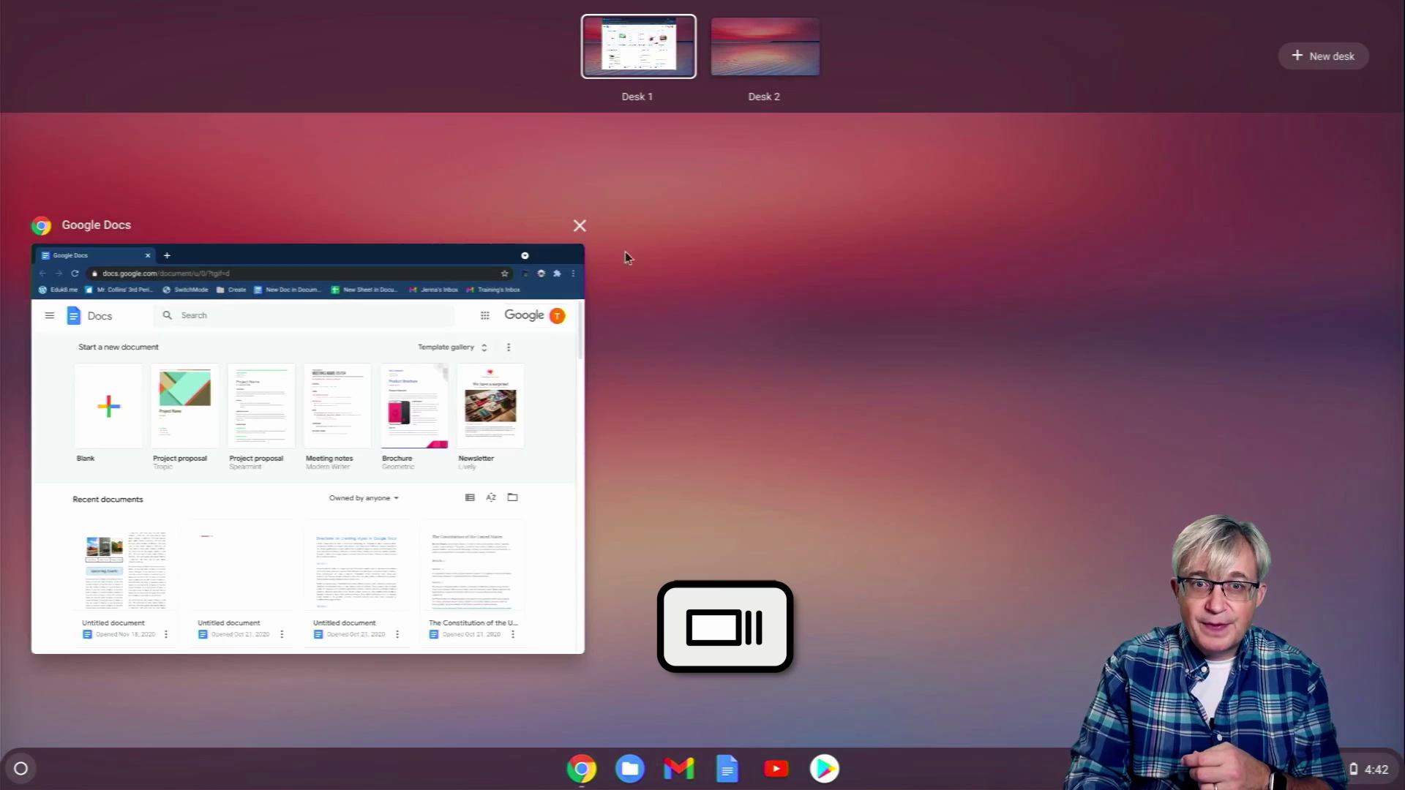
{"action": "left_click", "coordinate": [789, 41]}
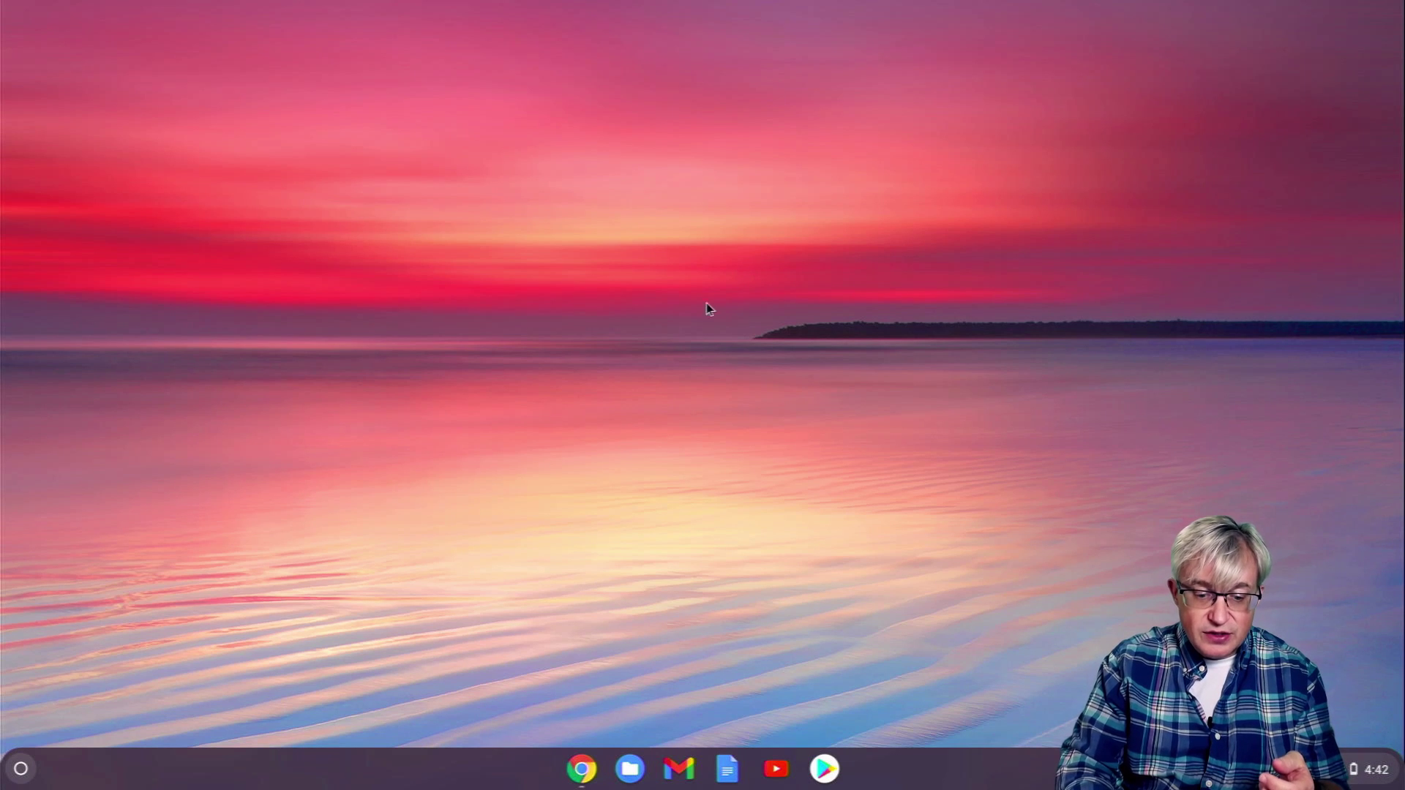
Step: Open a new Chrome window on Desk 2 and go to meet.google.com
{"action": "left_click", "coordinate": [594, 765]}
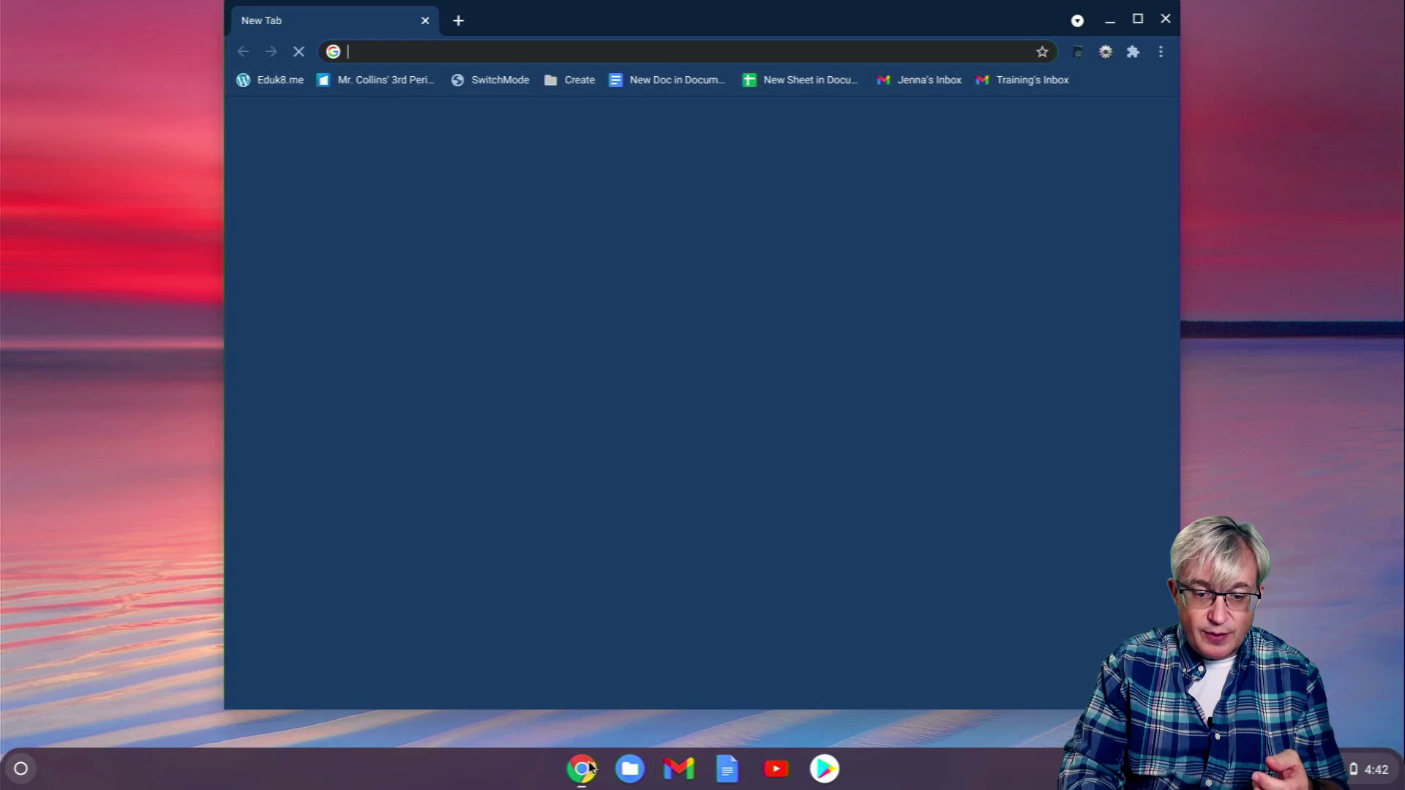
{"action": "type", "text": "meet."}
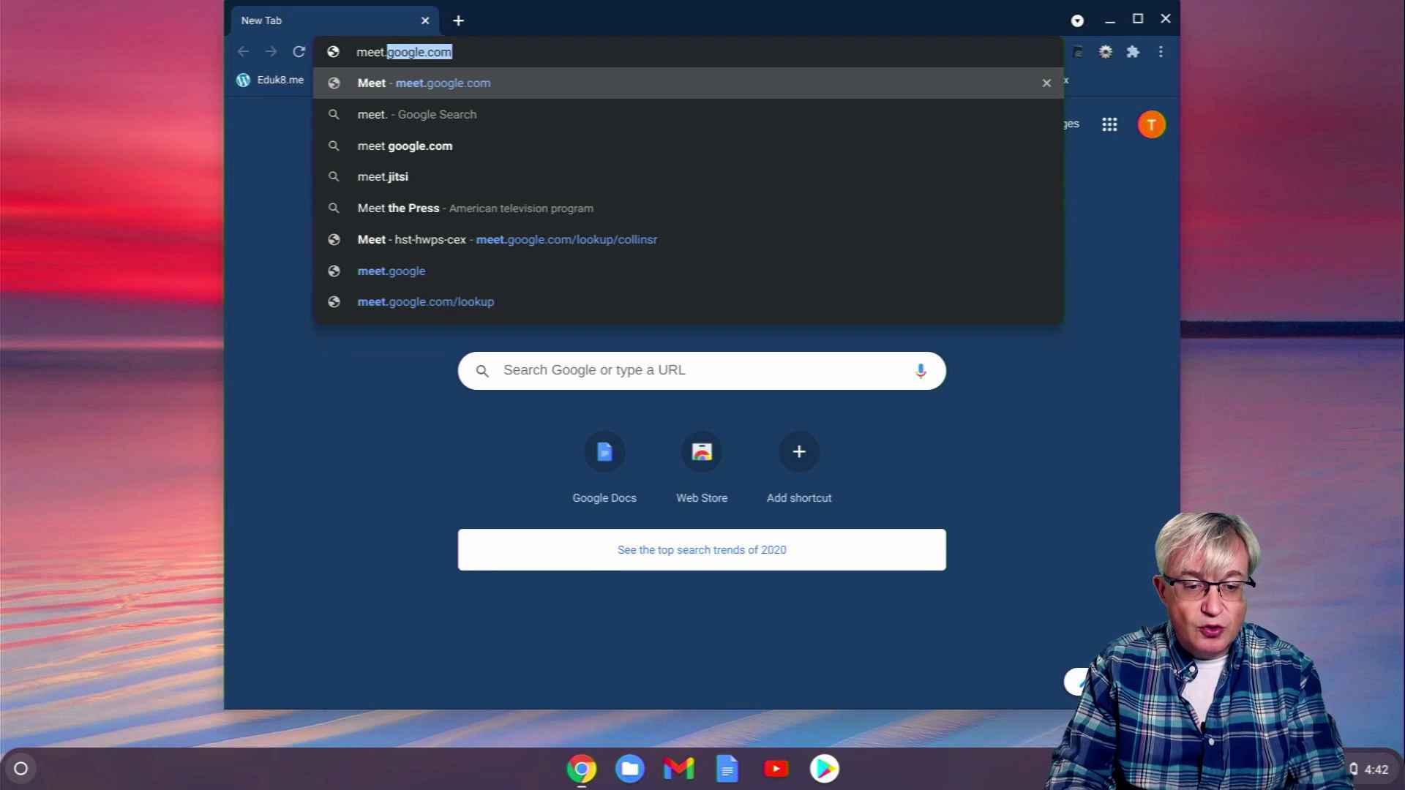
{"action": "key", "text": "Return"}
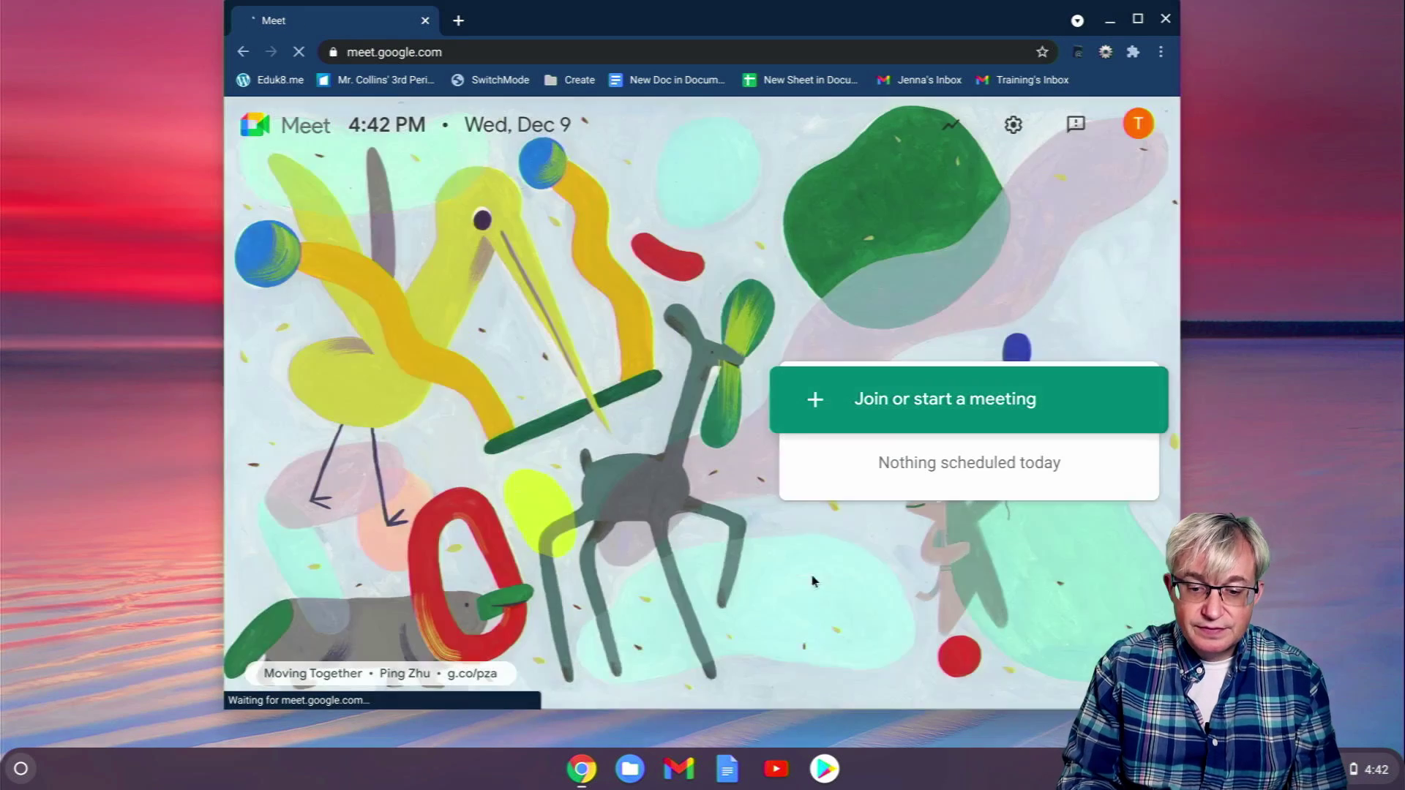
Step: Start a new meeting with camera and microphone blocked, join it, and dismiss the sharing details
{"action": "left_click", "coordinate": [880, 426]}
{"action": "left_click", "coordinate": [841, 495]}
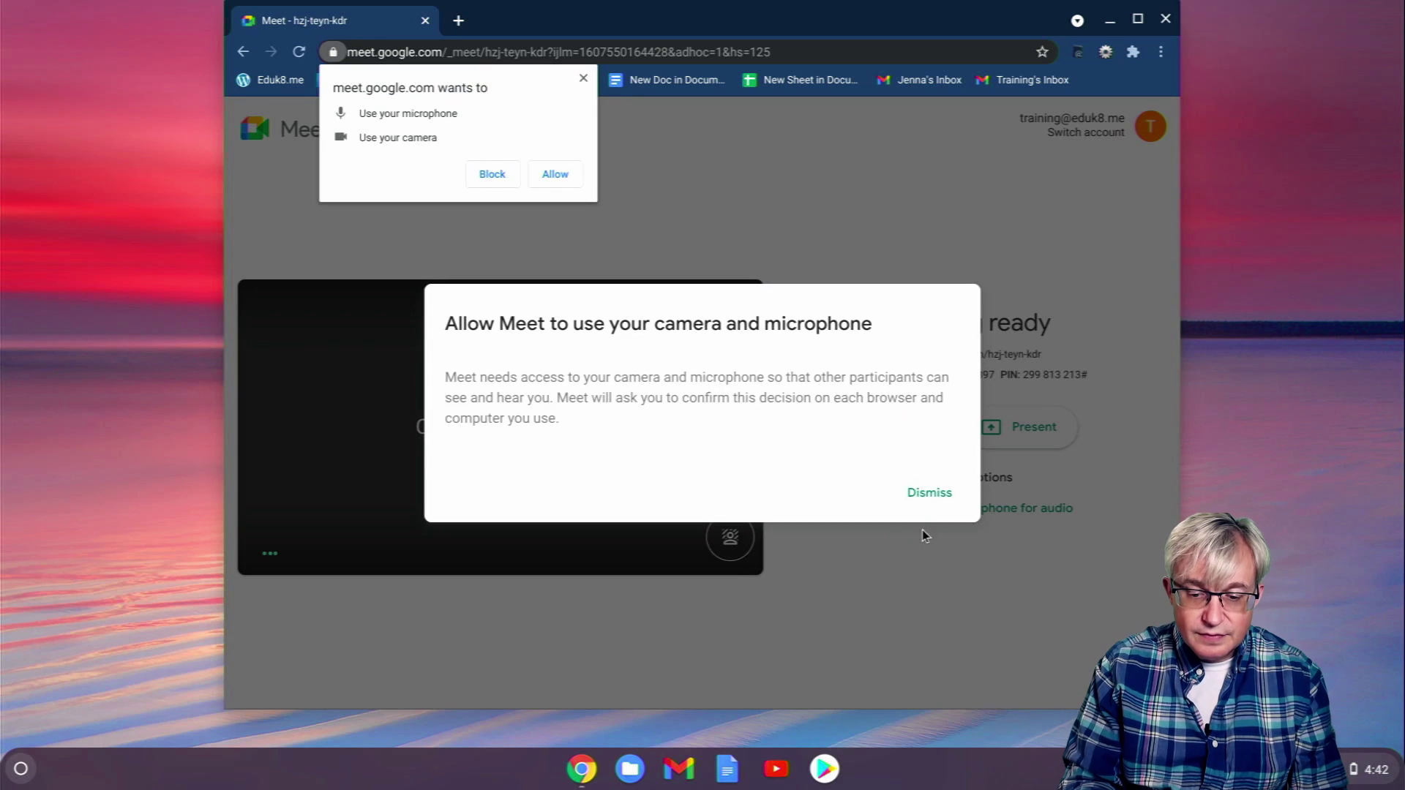
{"action": "left_click", "coordinate": [924, 492]}
{"action": "left_click", "coordinate": [494, 174]}
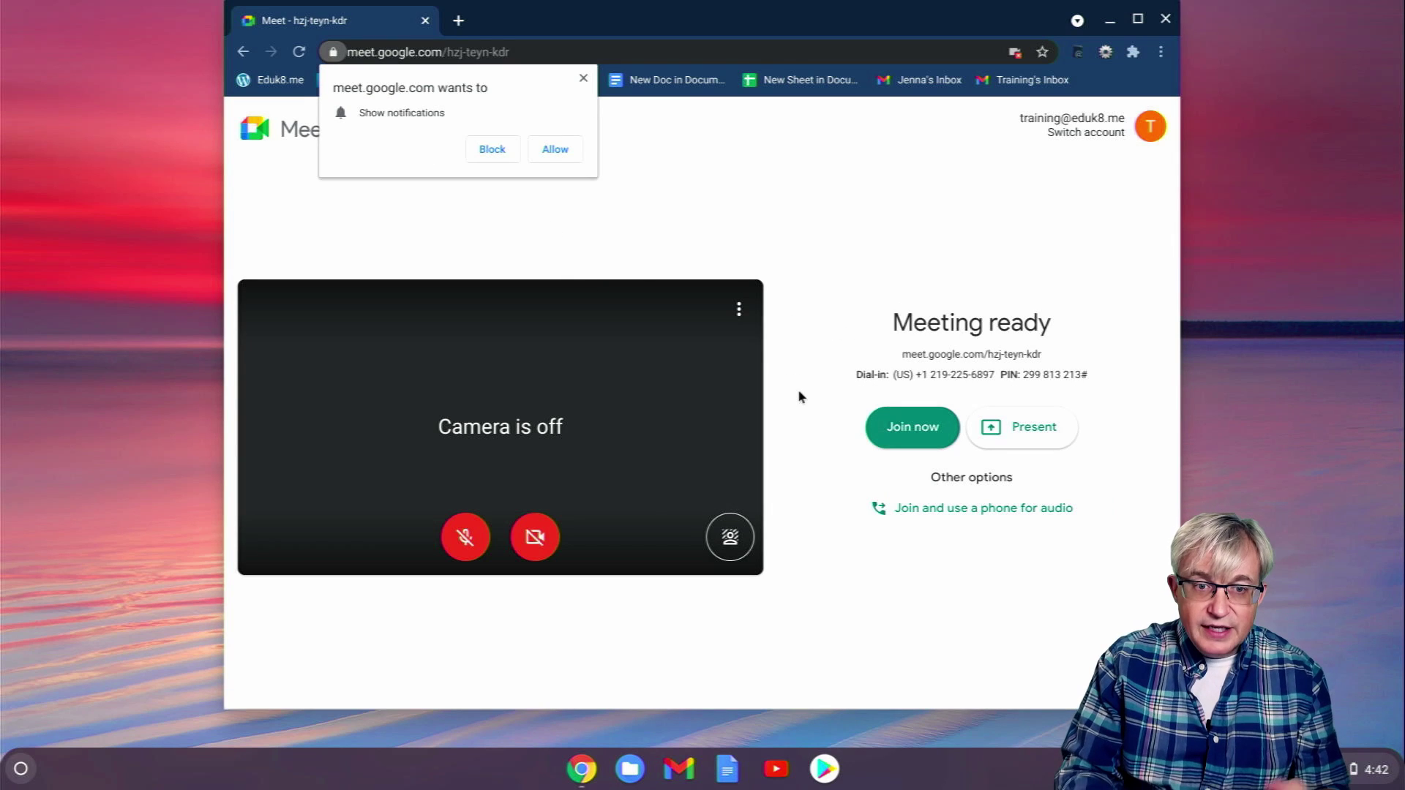
{"action": "left_click", "coordinate": [575, 155]}
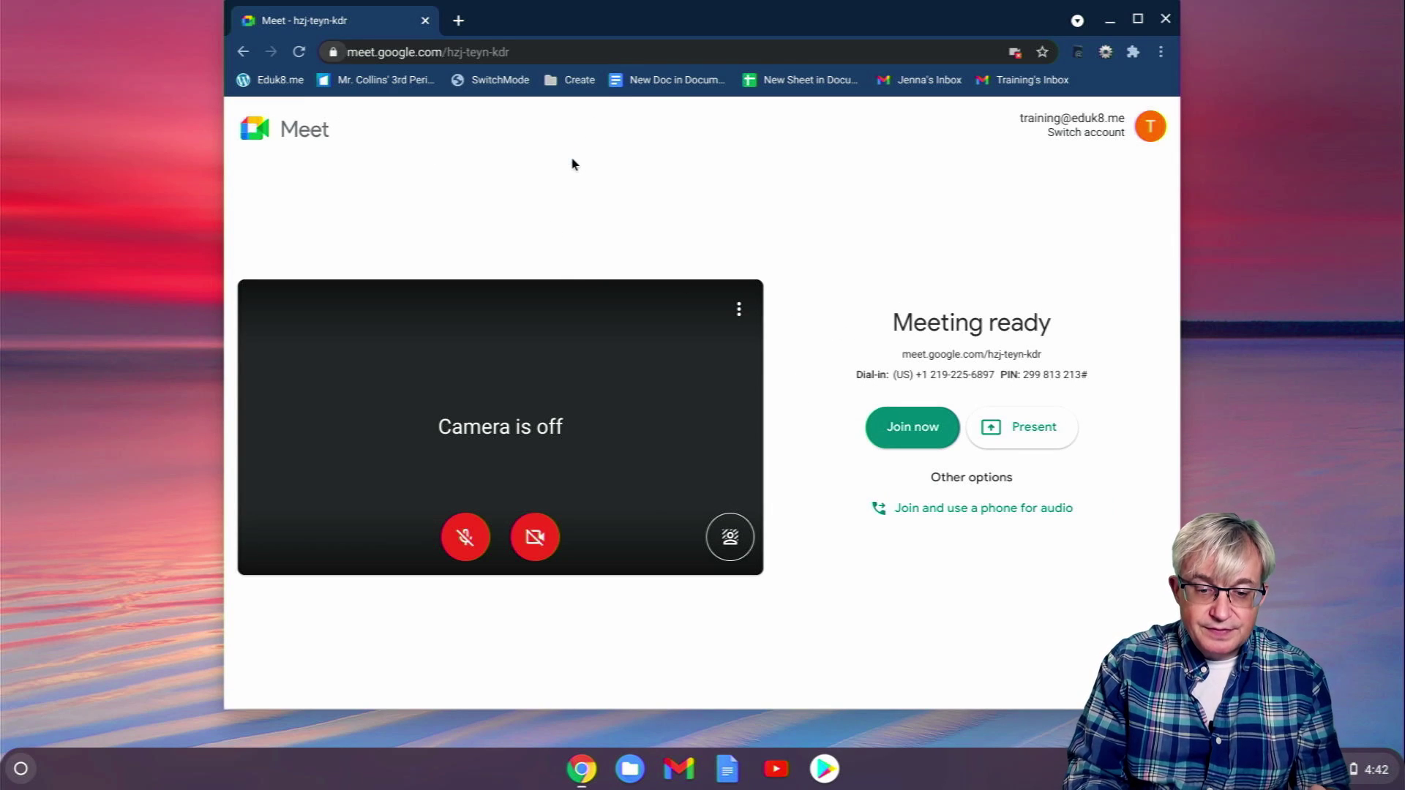
{"action": "left_click", "coordinate": [933, 415]}
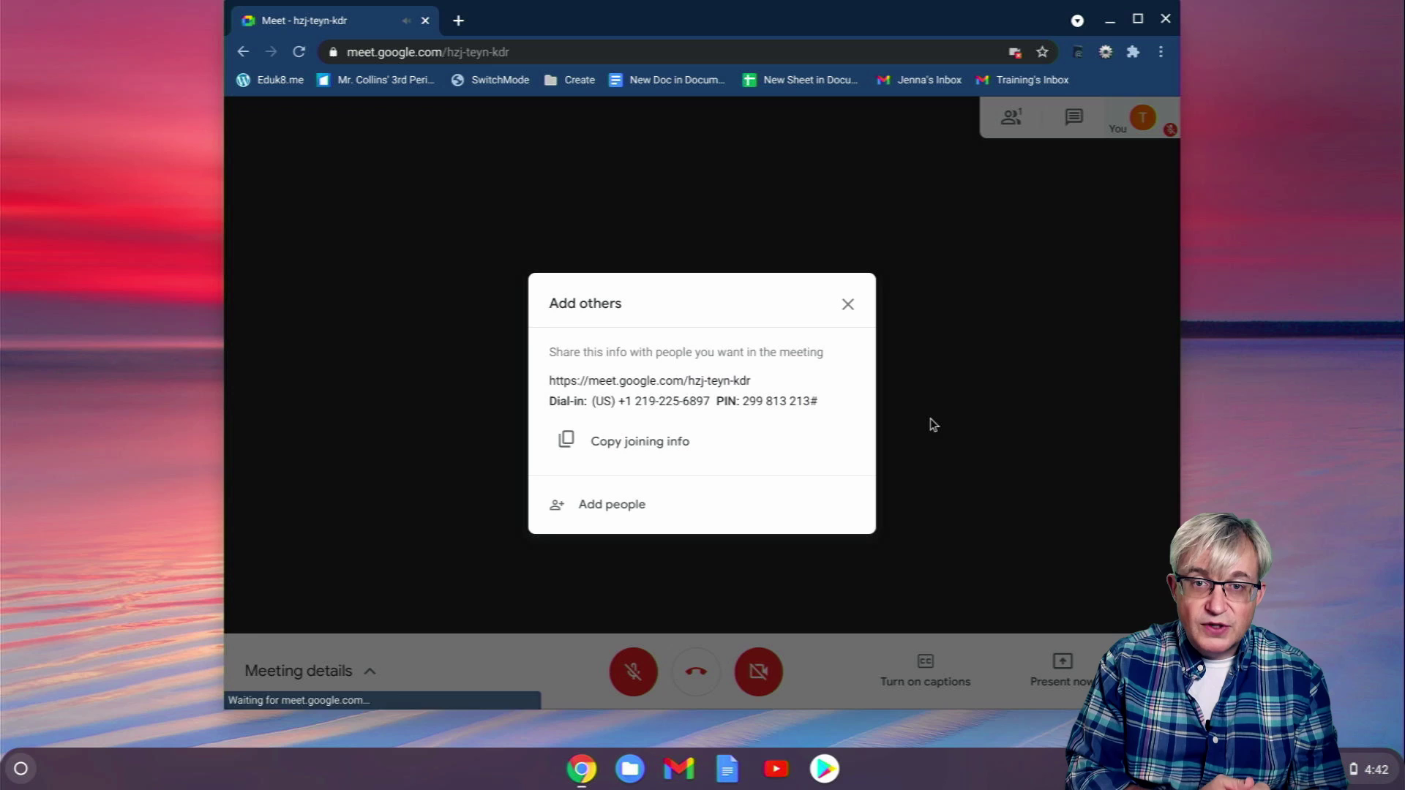
{"action": "left_click", "coordinate": [847, 304]}
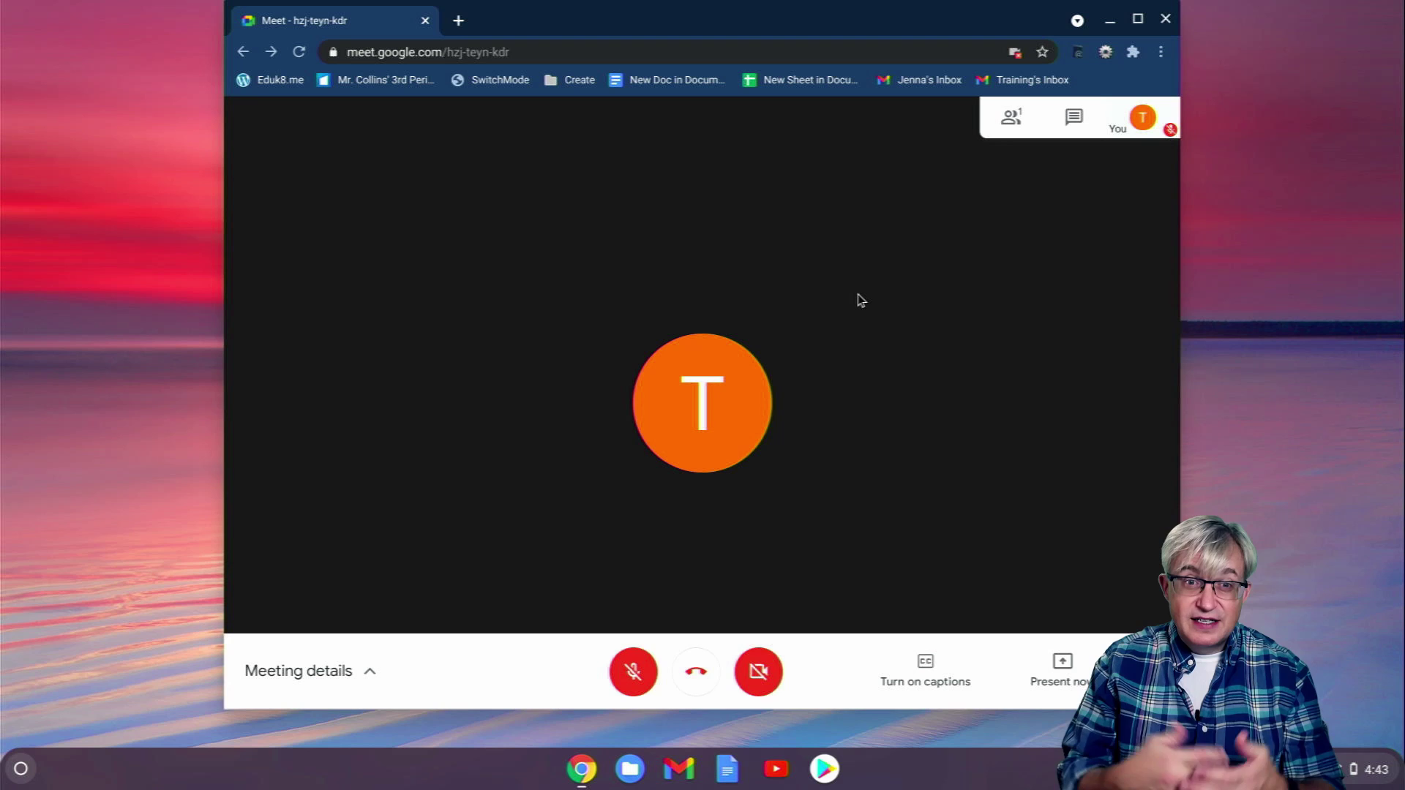
Step: Alt-Tab to Google Docs and back to the Meet call, then show Desks 1 and 2 in overview
{"action": "key", "text": "alt"}
{"action": "key", "text": "alt+Tab"}
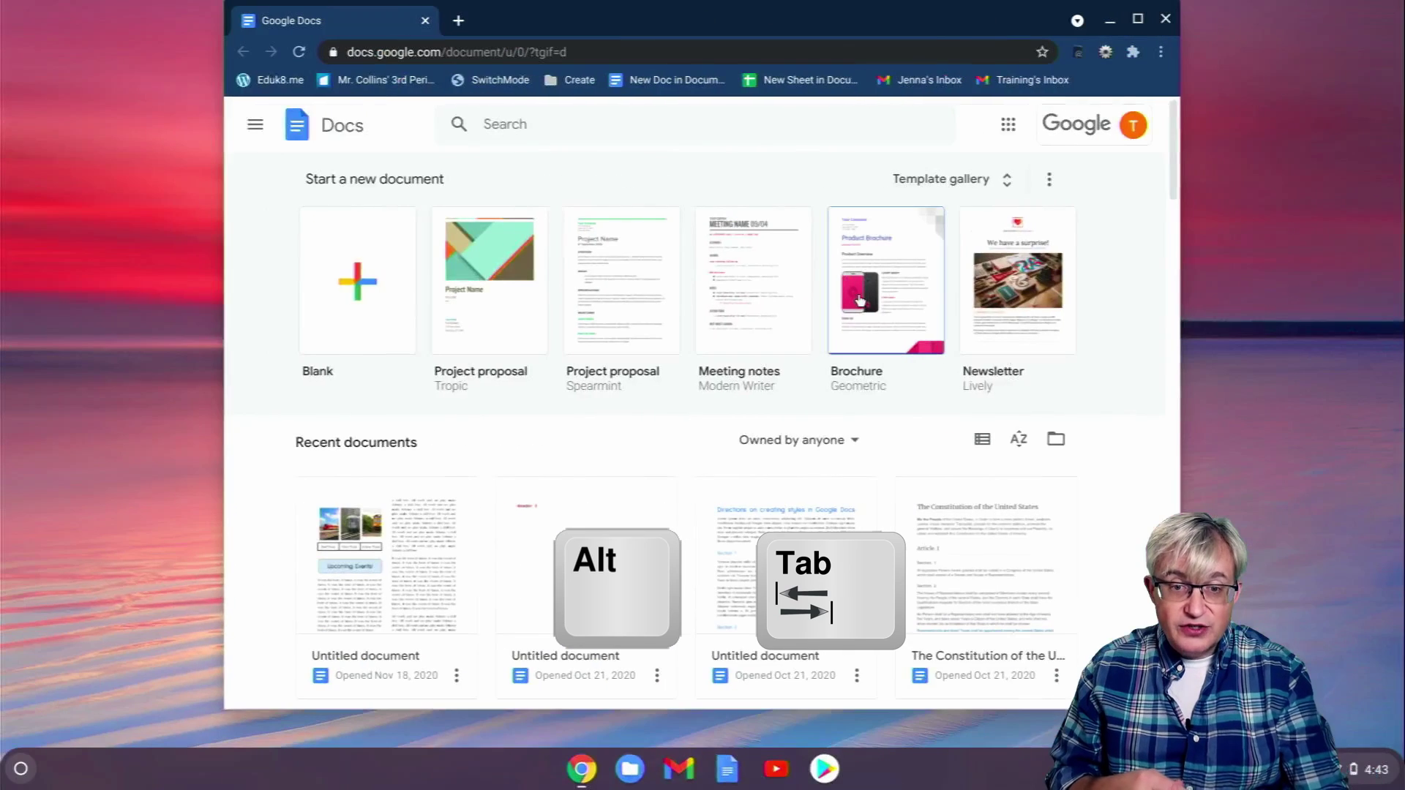
{"action": "key", "text": "alt+Tab"}
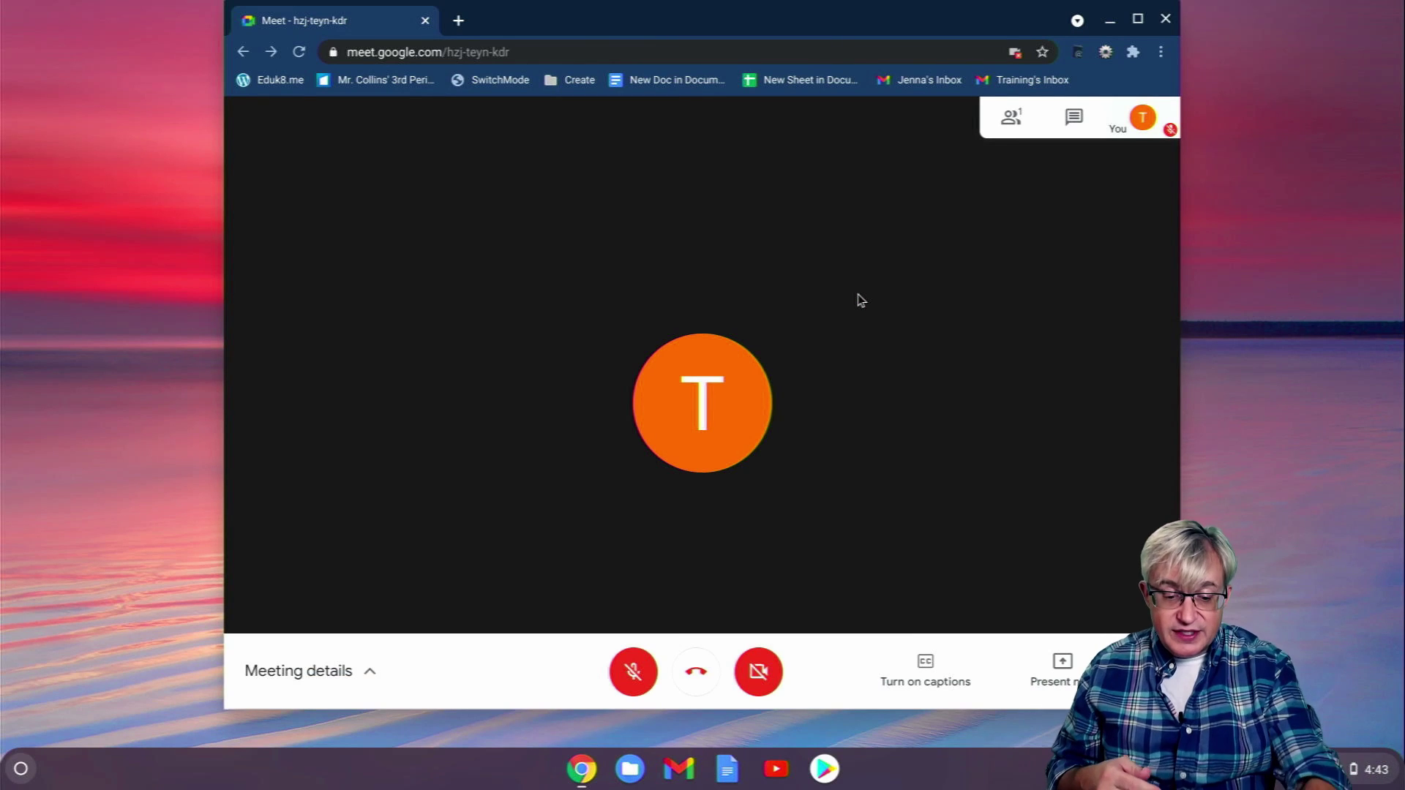
{"action": "key", "text": "F5"}
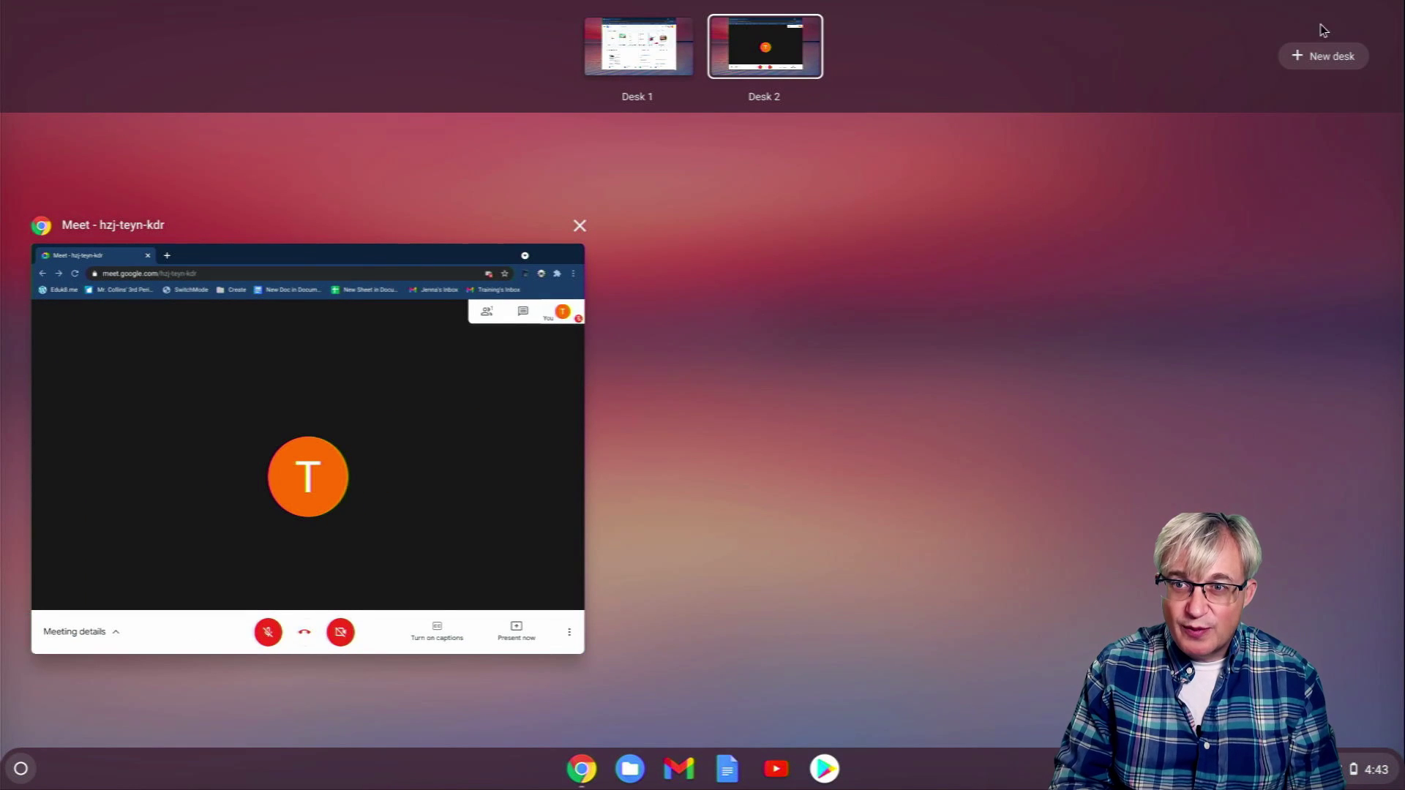
Step: Add Desks 3 and 4, then switch to Desk 3 and open Gmail there
{"action": "left_click", "coordinate": [1309, 58]}
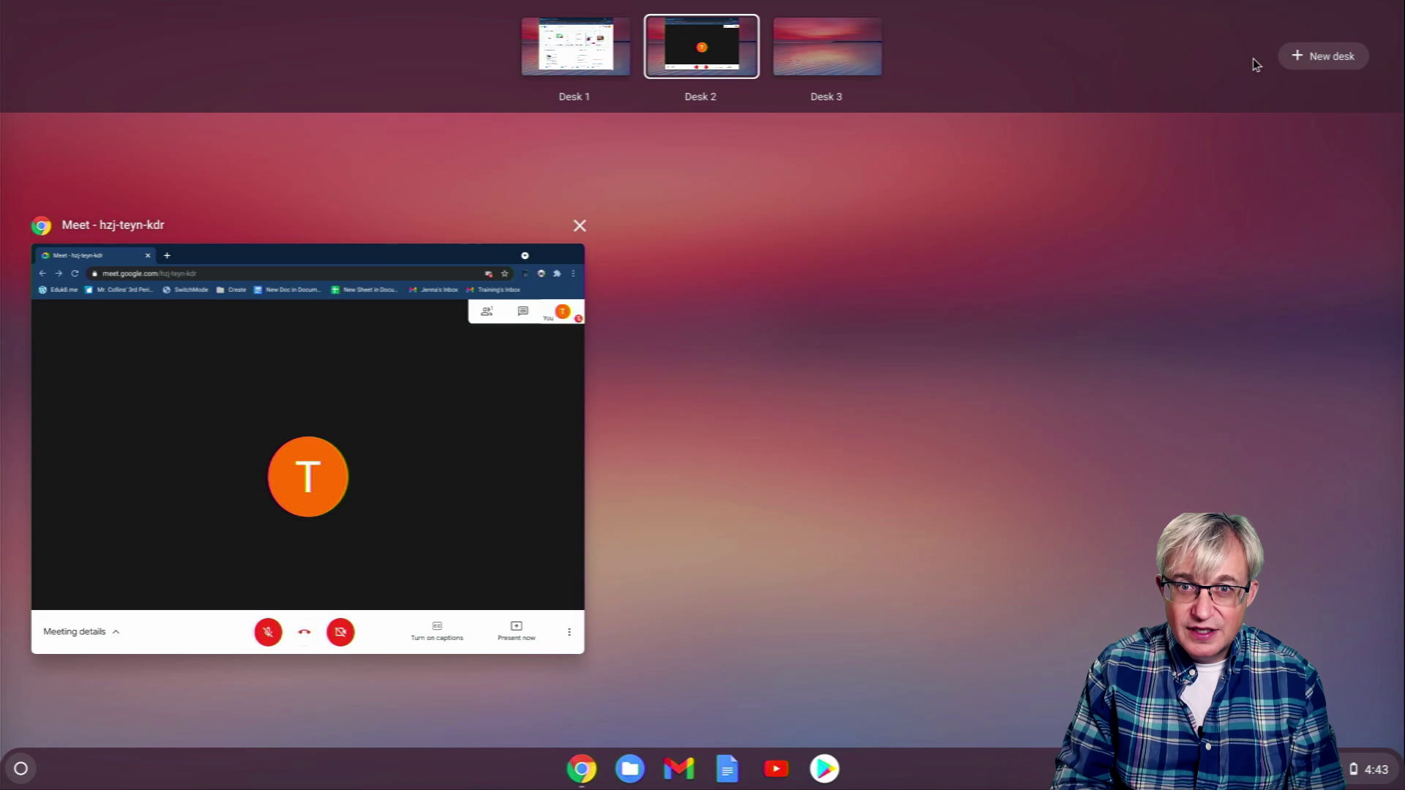
{"action": "left_click", "coordinate": [1305, 58]}
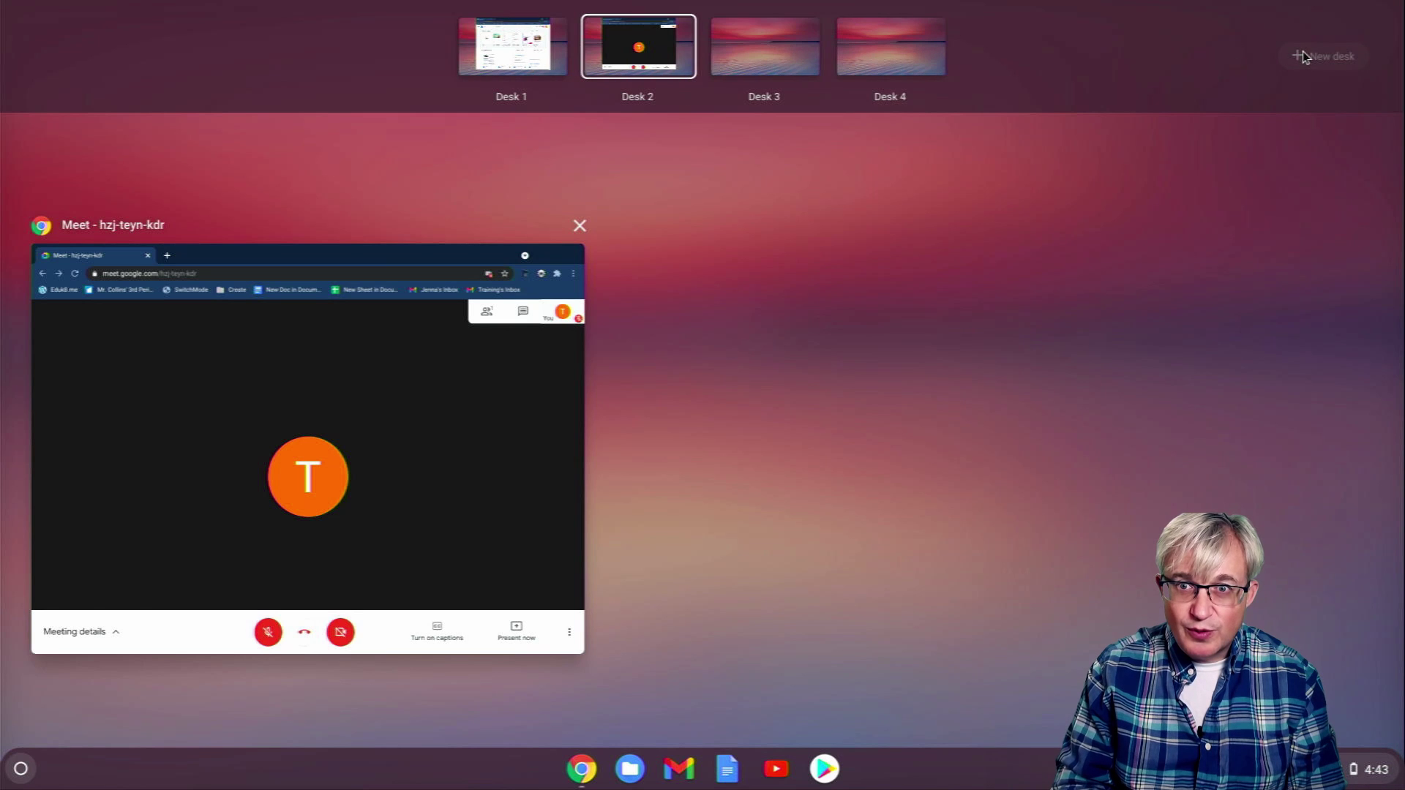
{"action": "left_click", "coordinate": [778, 75]}
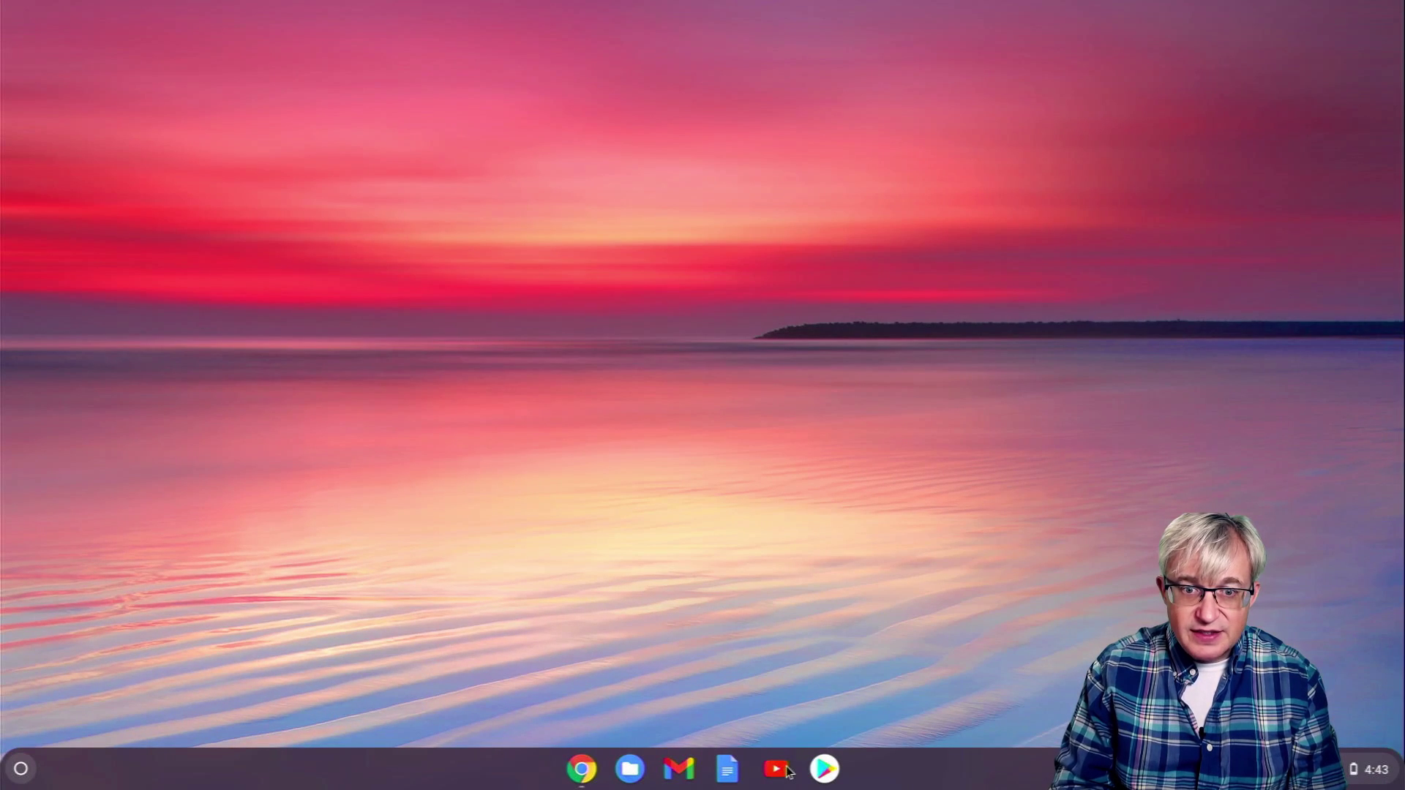
{"action": "left_click", "coordinate": [680, 768]}
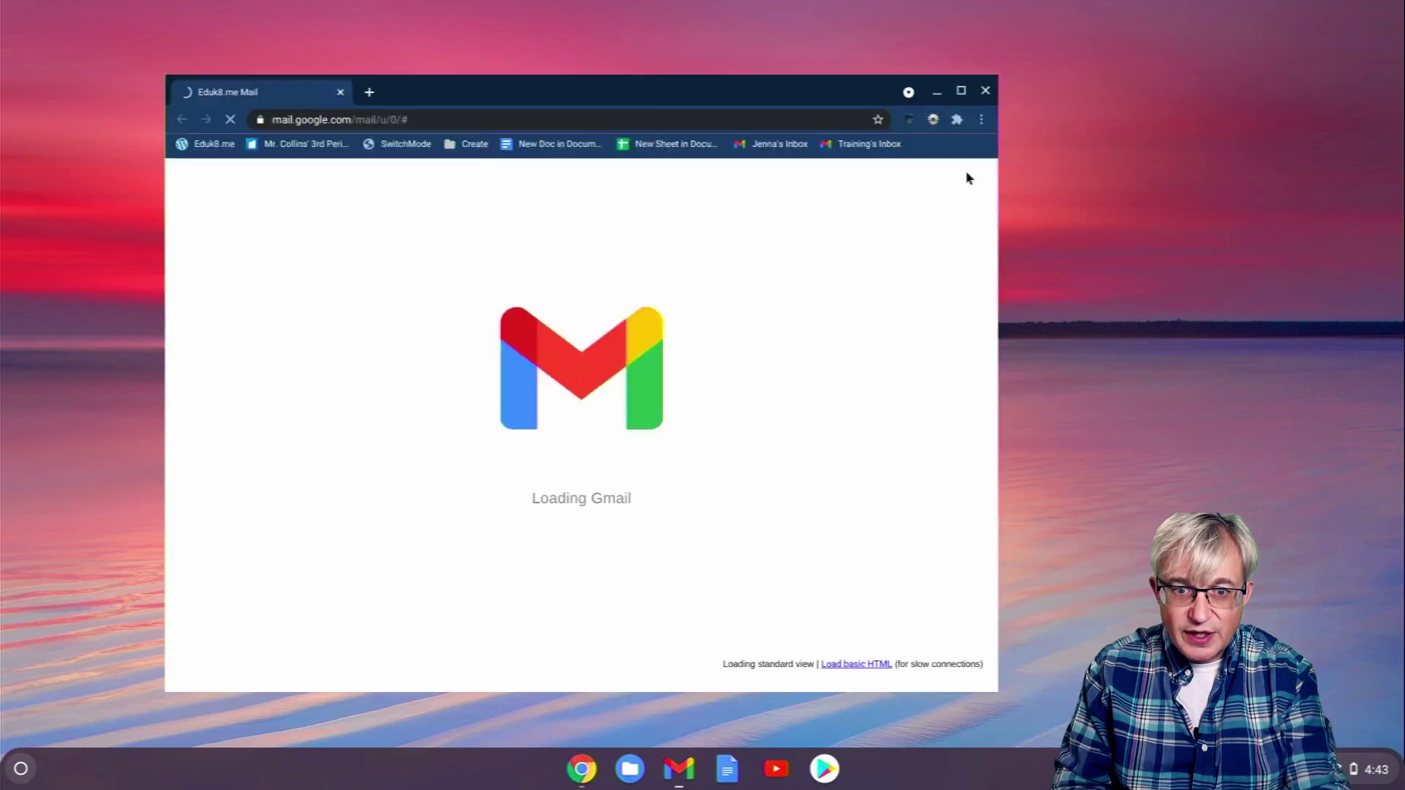
Step: Switch to Desk 4 via overview and open YouTube there
{"action": "key", "text": "F5"}
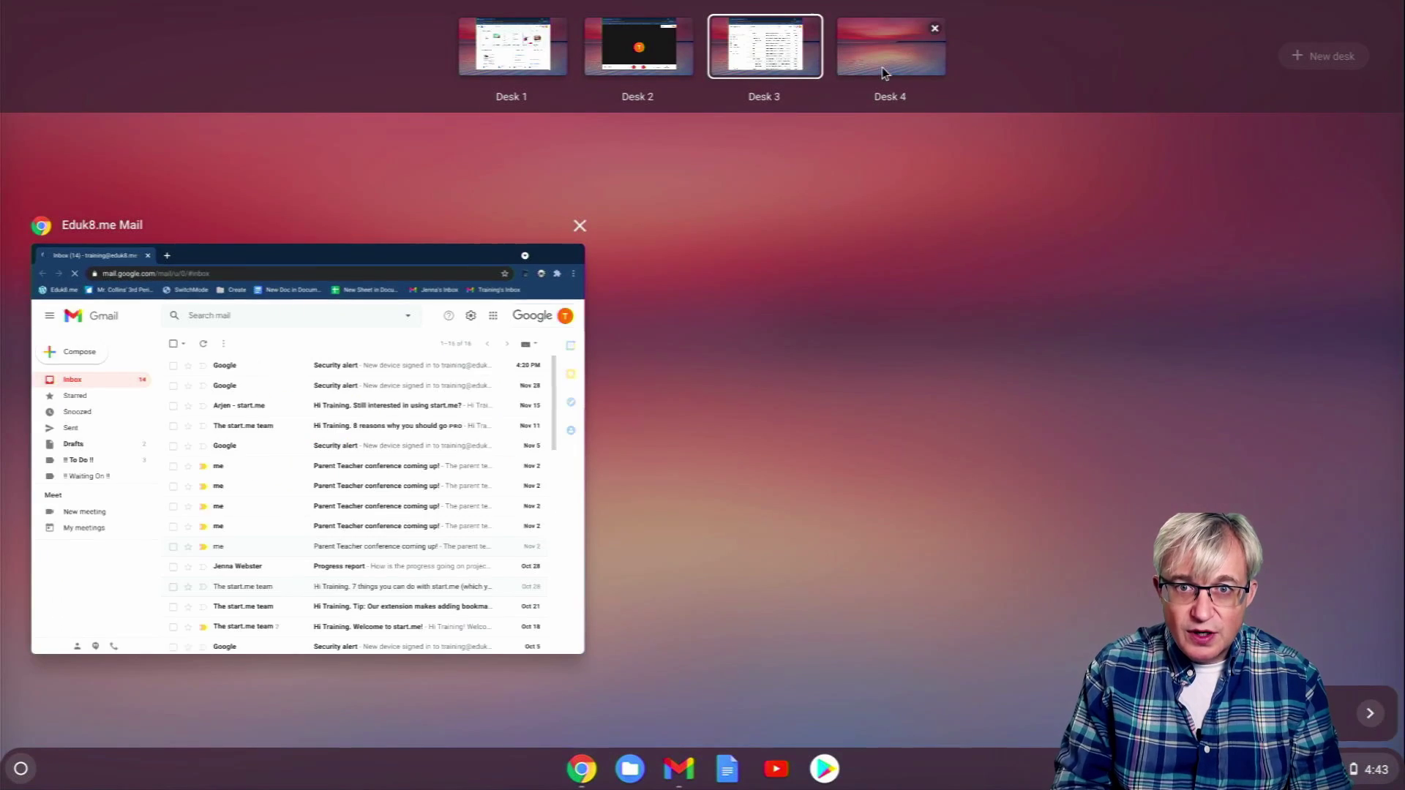
{"action": "left_click", "coordinate": [884, 72]}
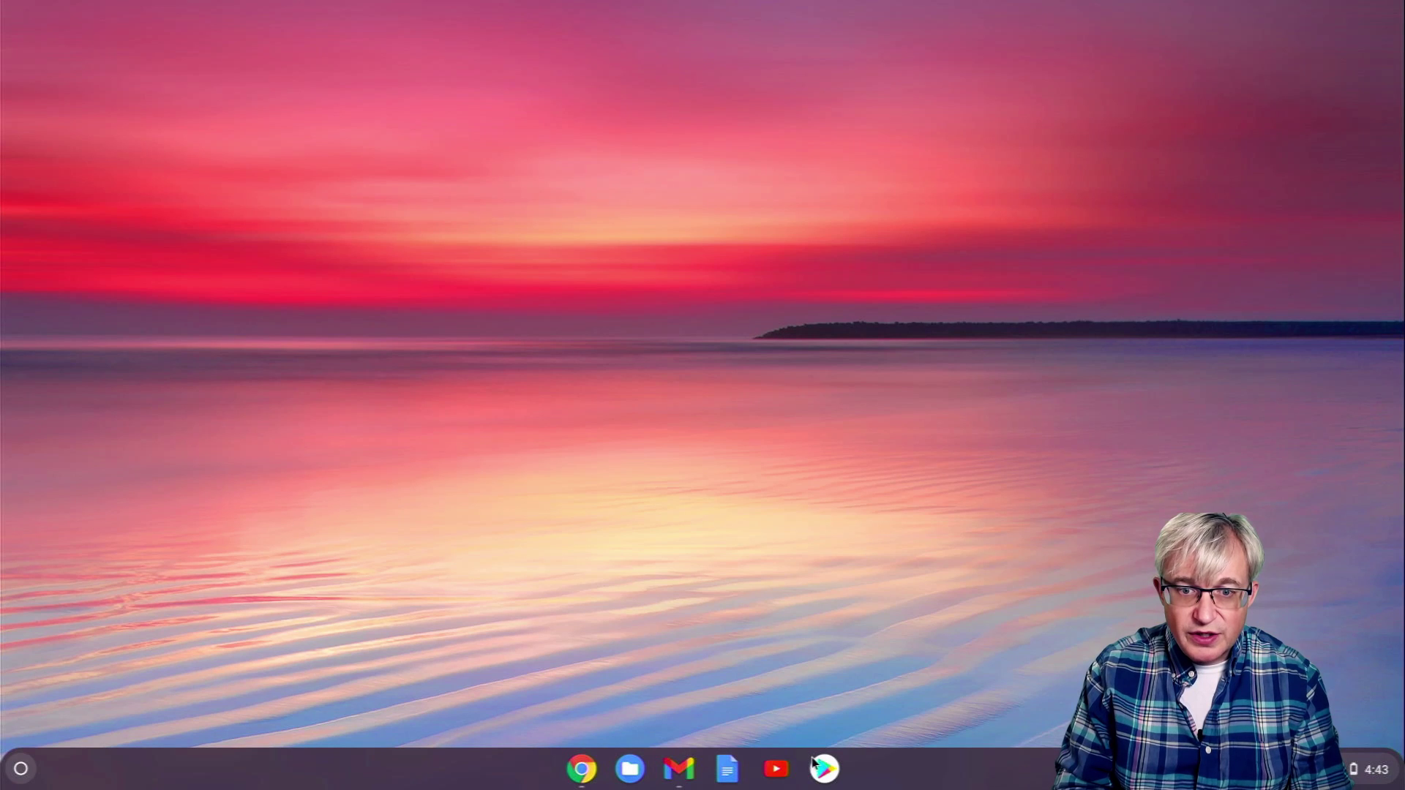
{"action": "left_click", "coordinate": [778, 766]}
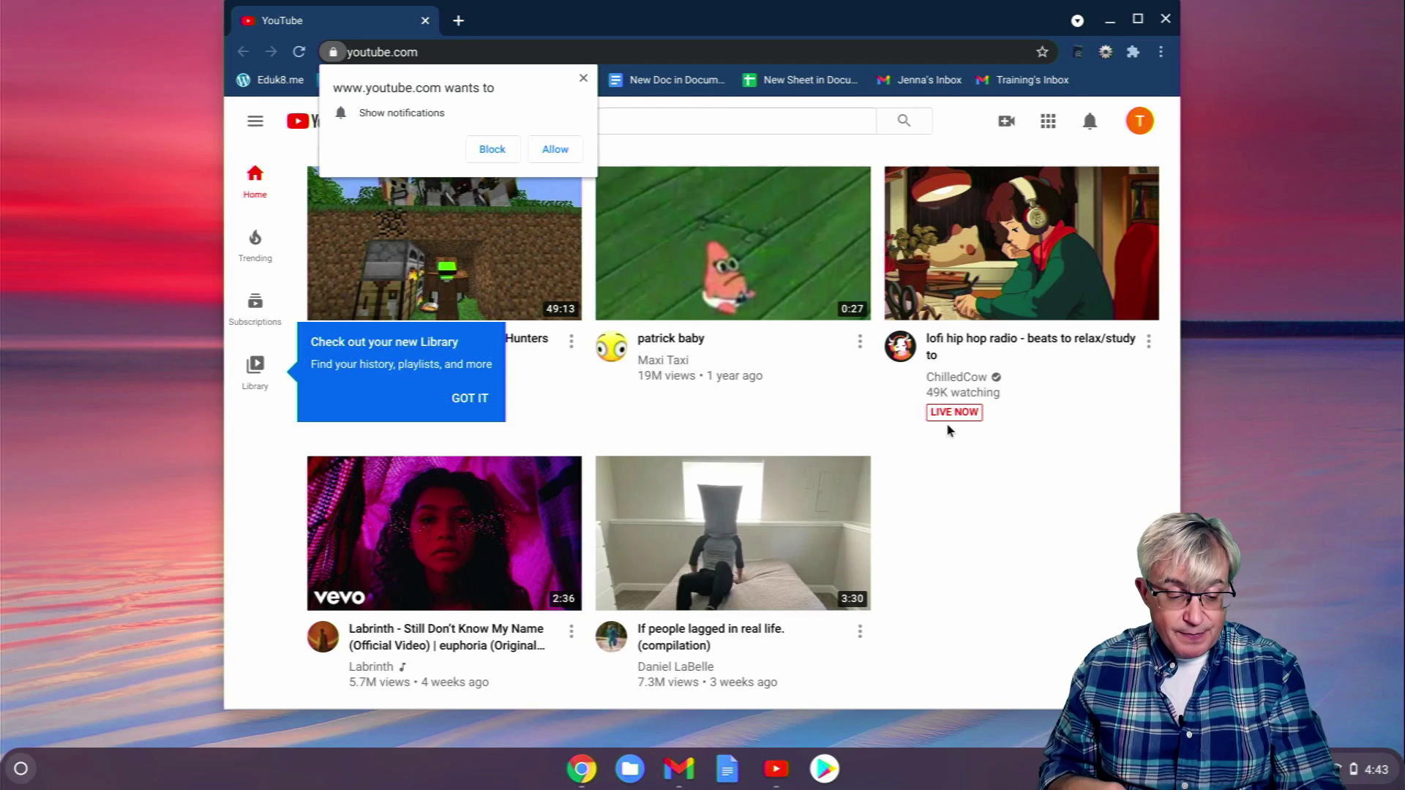
Step: Alt-Tab through Meet, YouTube and Gmail, ending on the Google Docs window
{"action": "key", "text": "alt+Tab"}
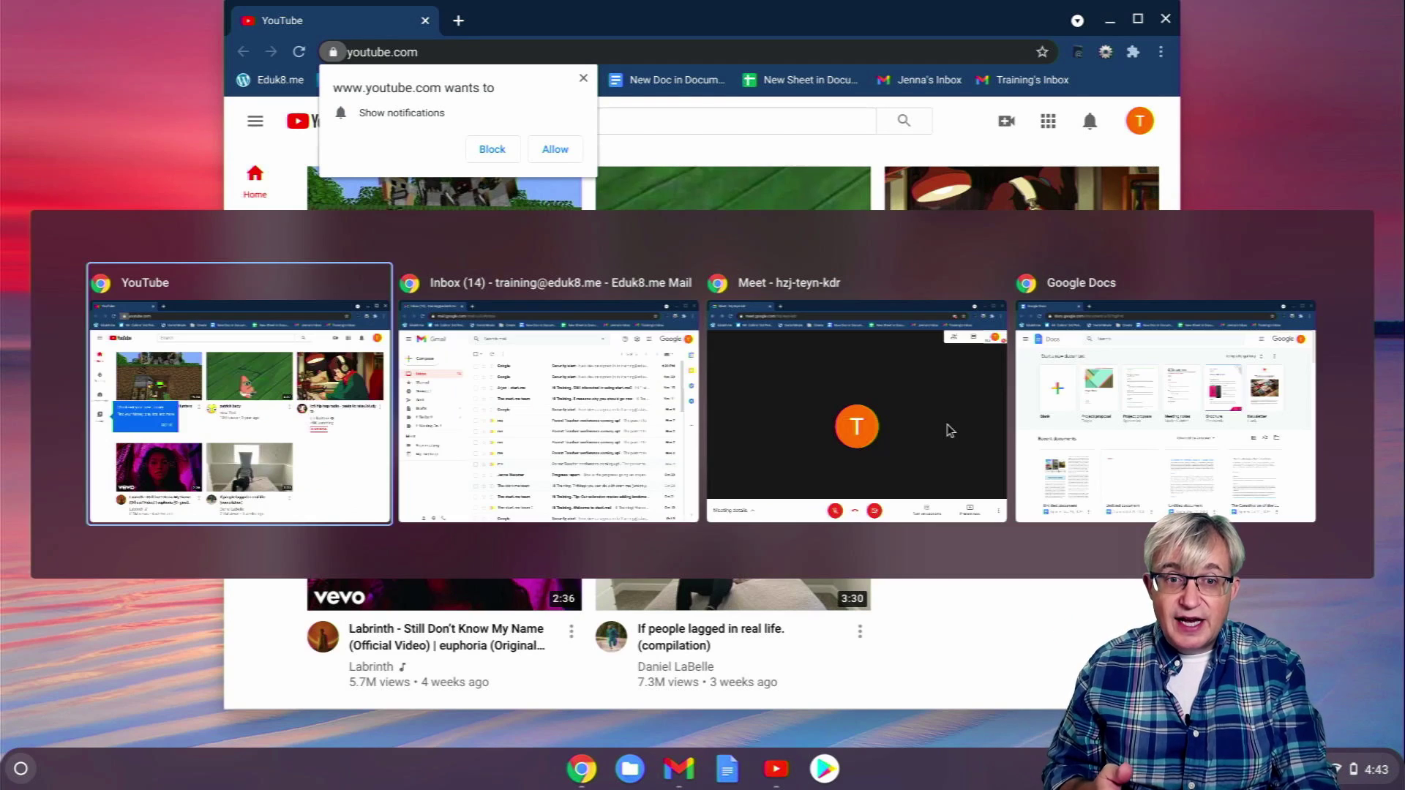
{"action": "key", "text": "alt+Tab"}
{"action": "key", "text": "alt+Tab"}
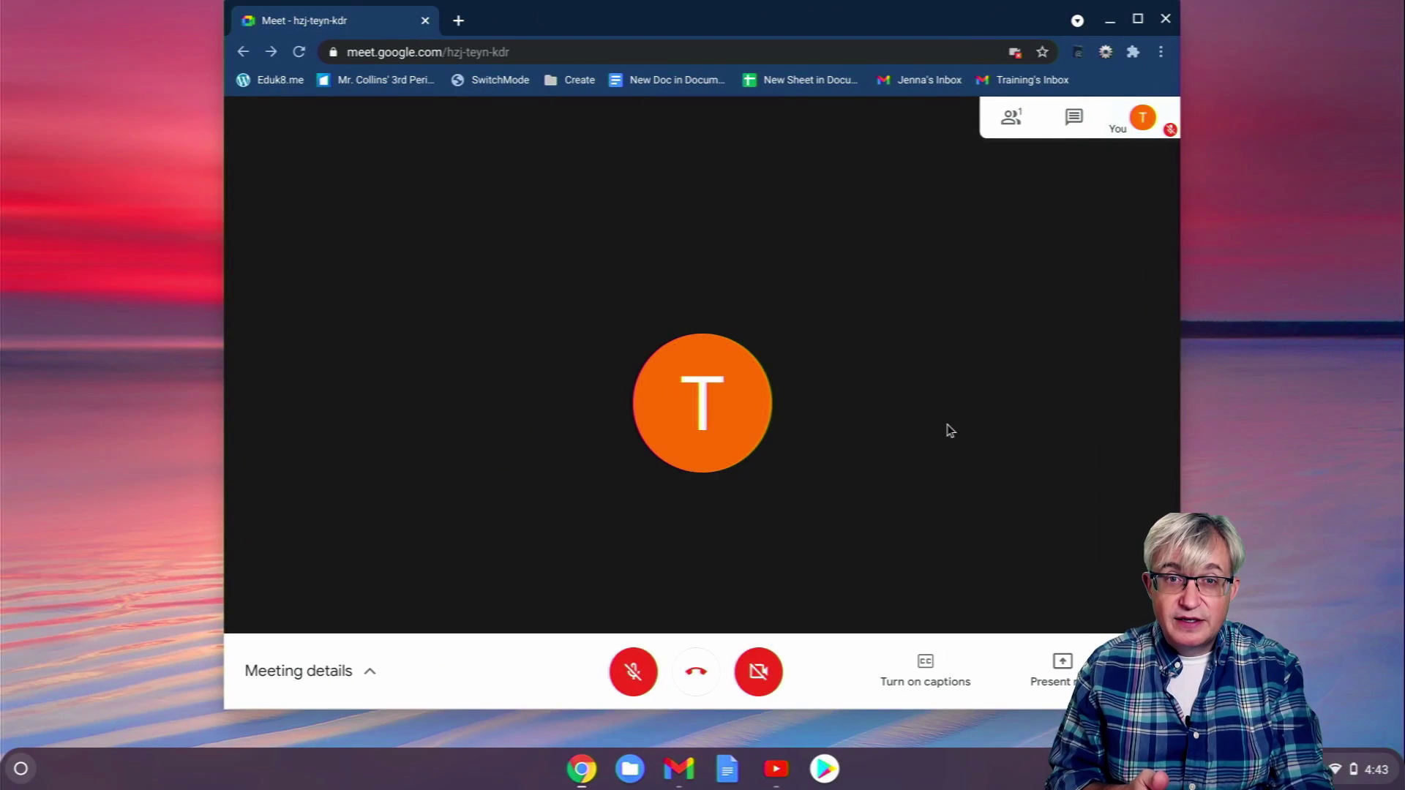
{"action": "key", "text": "alt+Tab"}
{"action": "key", "text": "alt+Tab"}
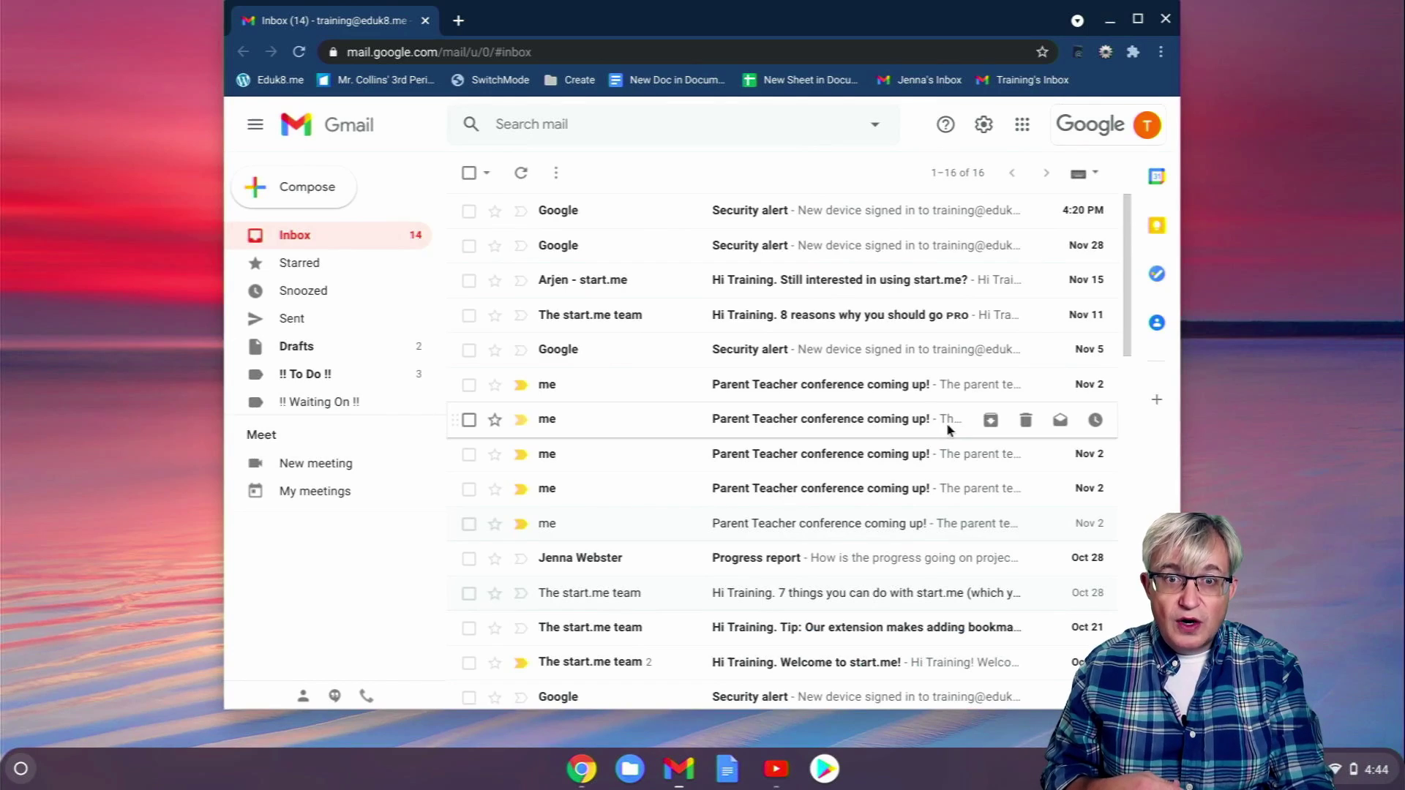
{"action": "key", "text": "alt+Tab"}
{"action": "key", "text": "alt+Tab"}
{"action": "key", "text": "alt+Tab"}
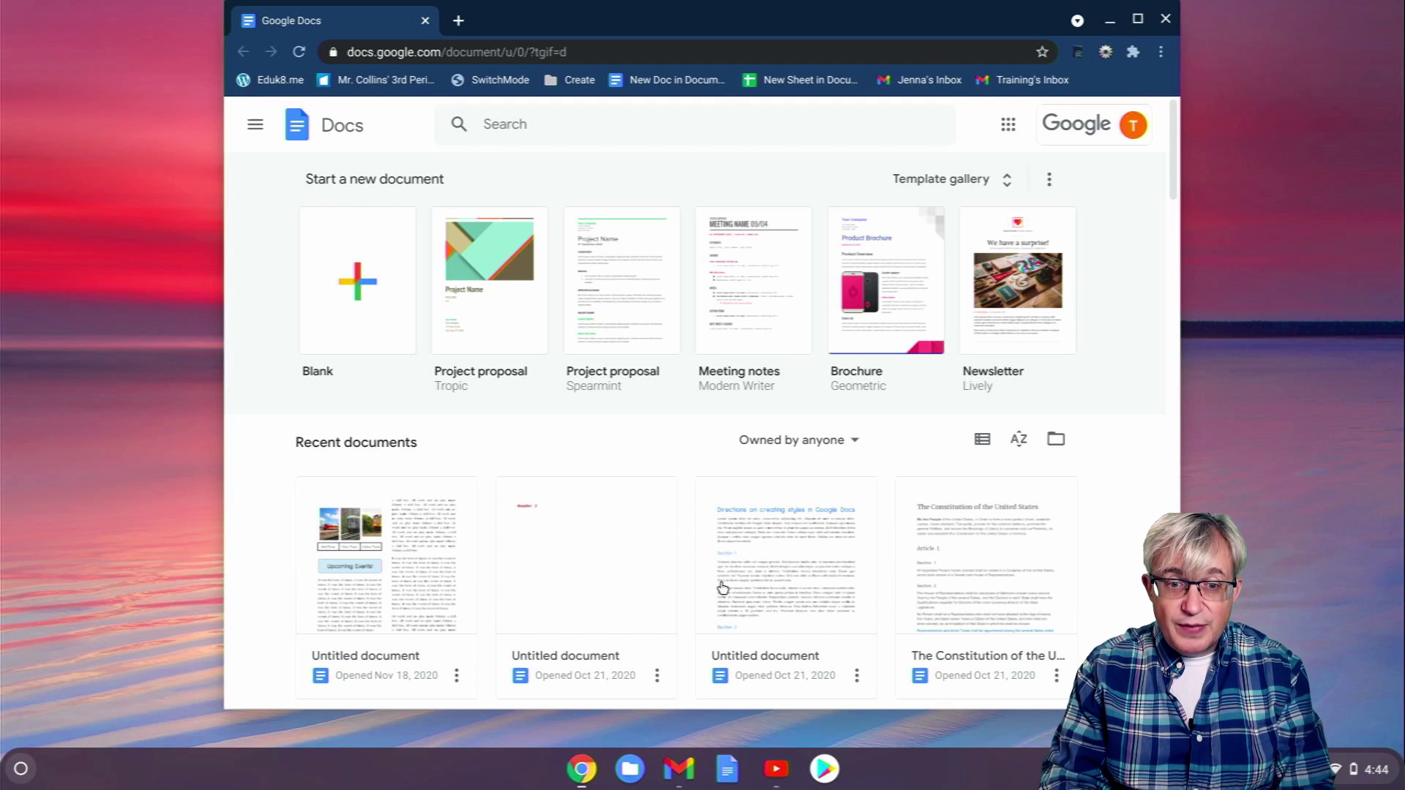
Step: Open the Files app, move its window to the upper right, then Alt-Tab to Gmail
{"action": "left_click", "coordinate": [631, 767]}
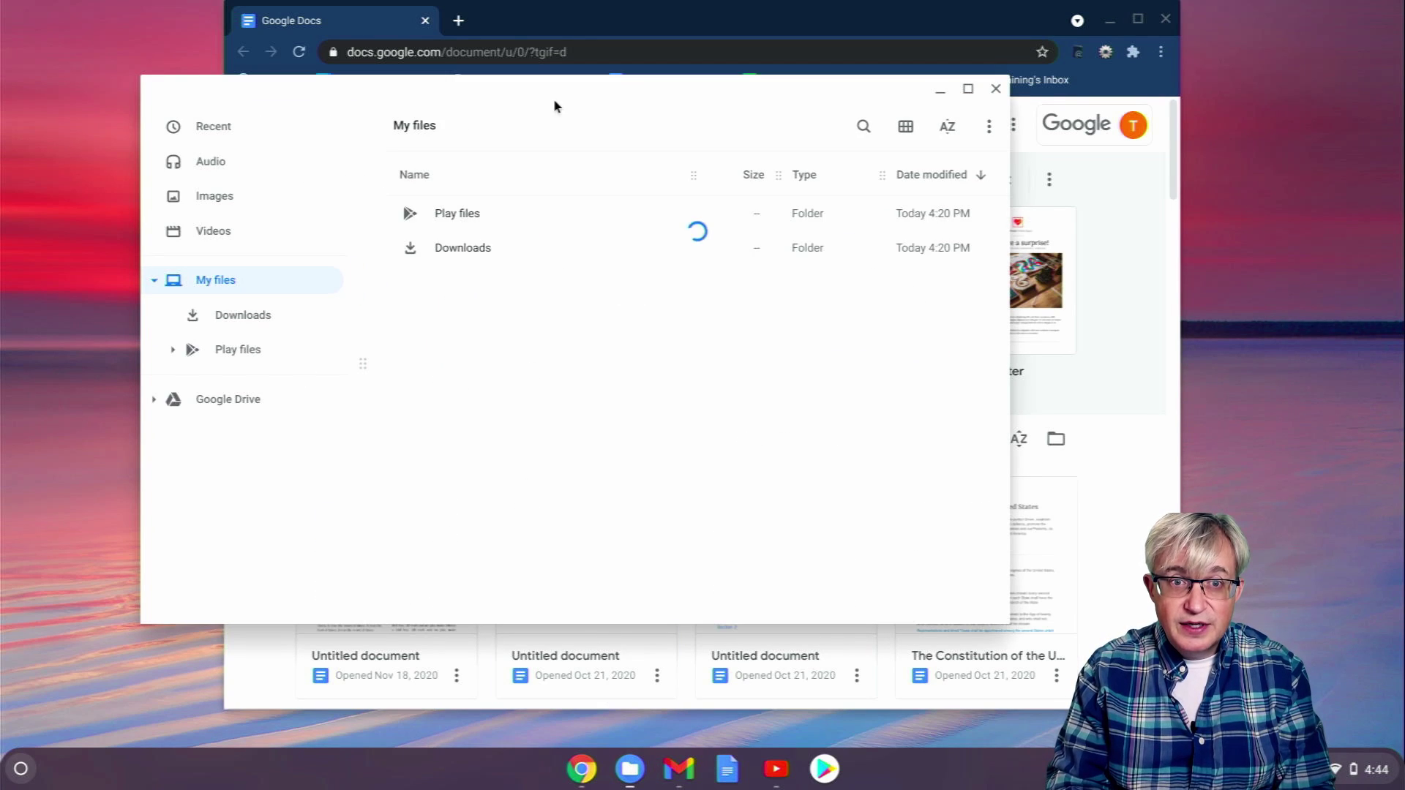
{"action": "left_click_drag", "start_coordinate": [581, 80], "coordinate": [961, 66]}
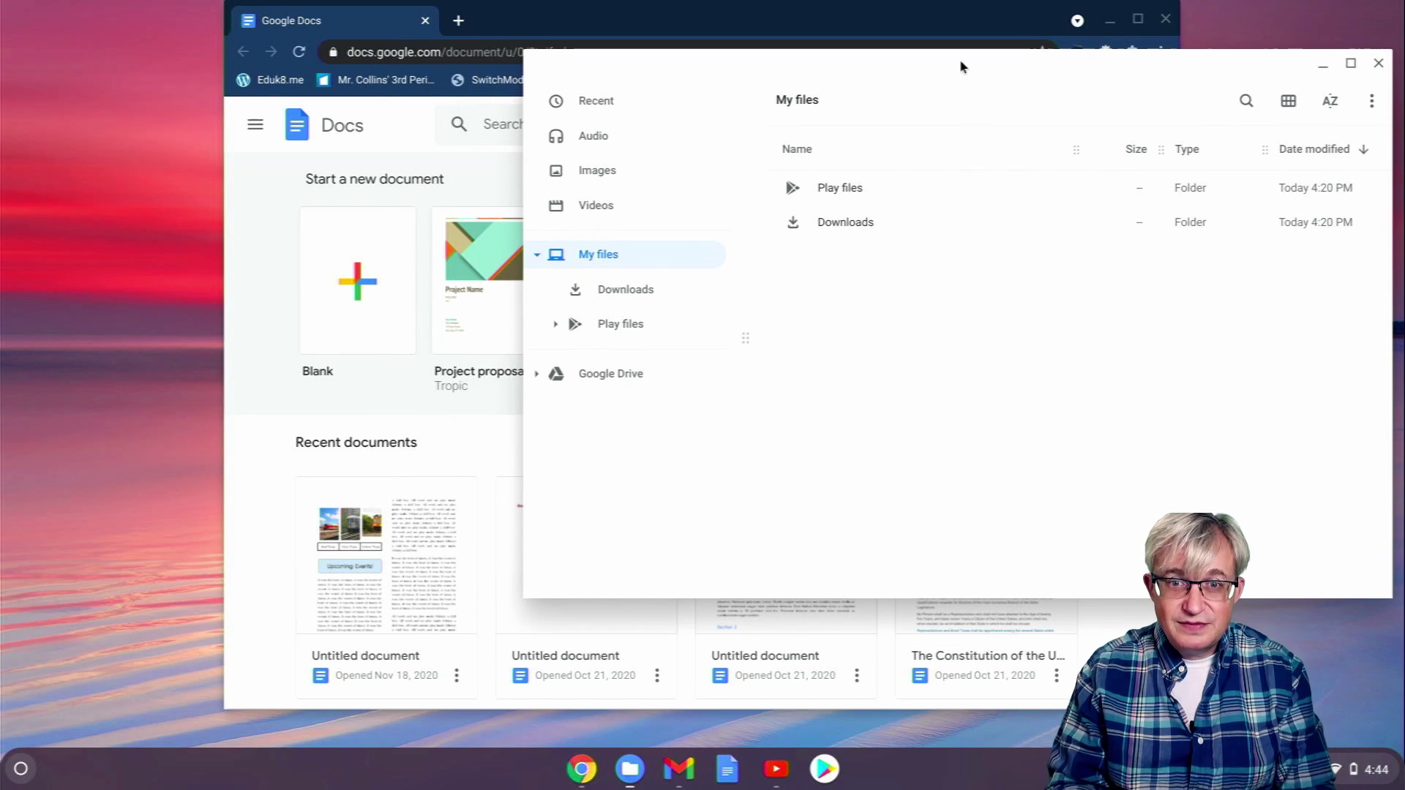
{"action": "key", "text": "alt+Tab"}
{"action": "key", "text": "alt+Tab"}
{"action": "key", "text": "alt+Tab"}
{"action": "key", "text": "alt+Tab"}
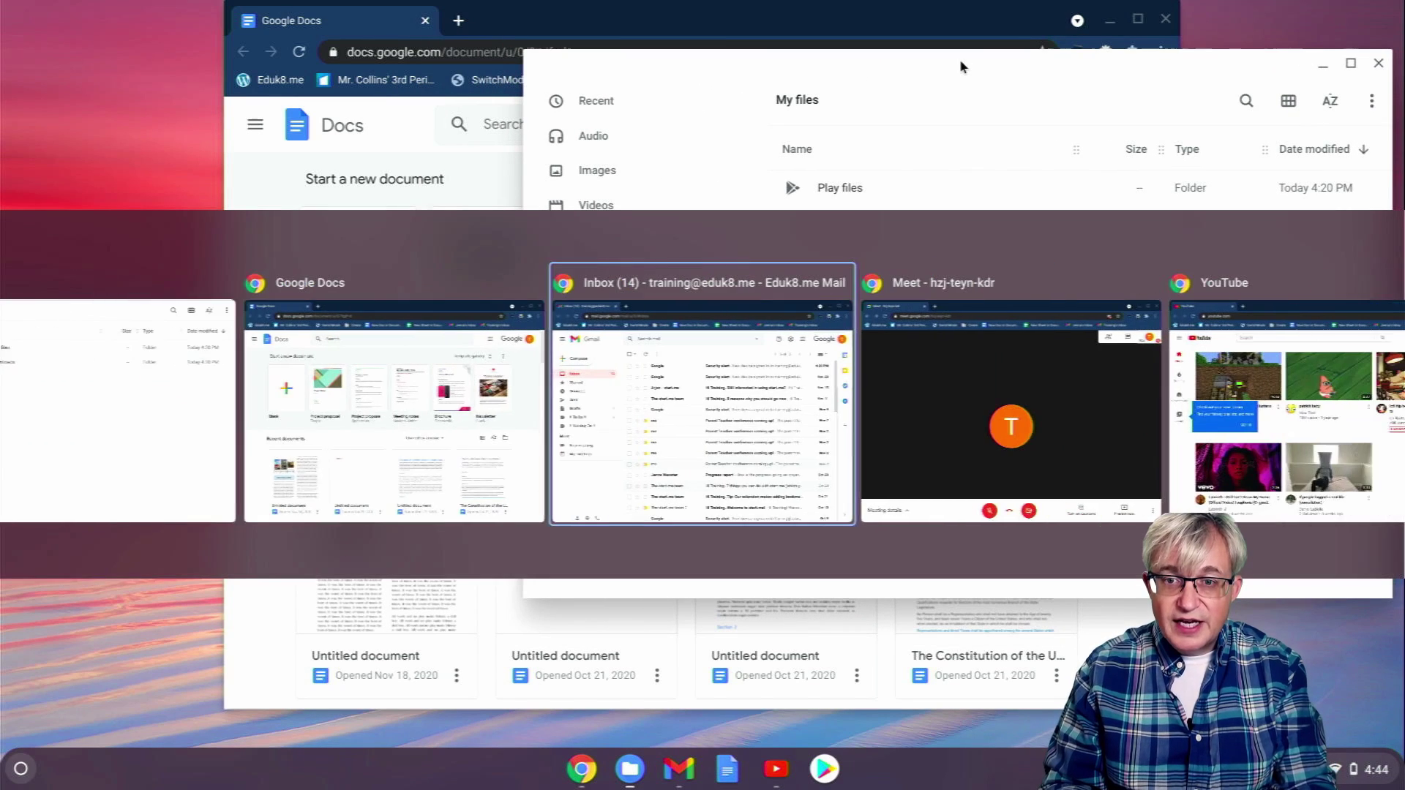